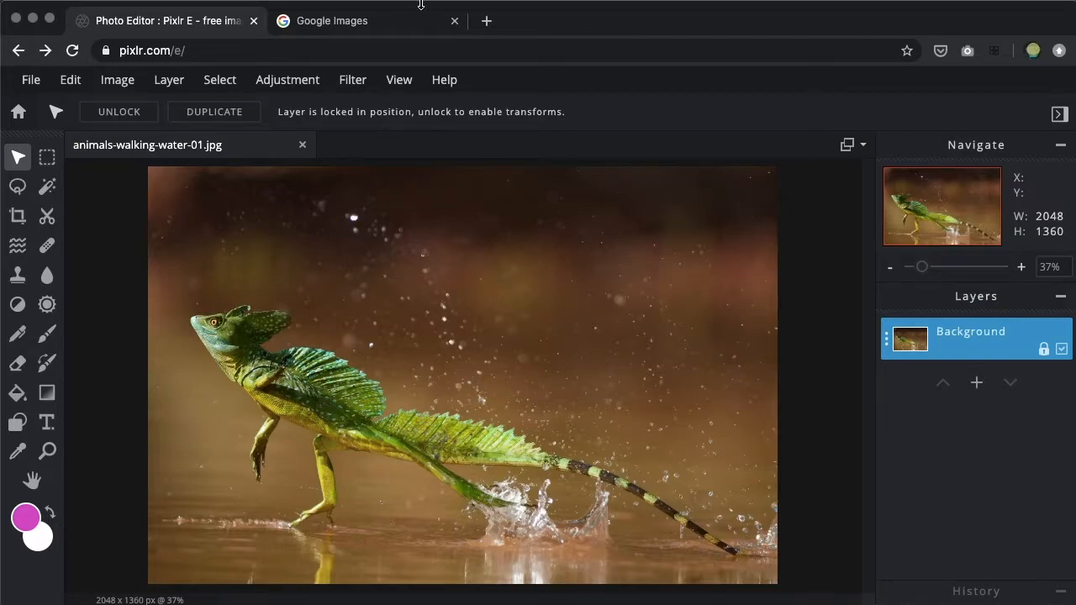
Step: Search Google Images for "pelican" and limit the results to large images
click(379, 24)
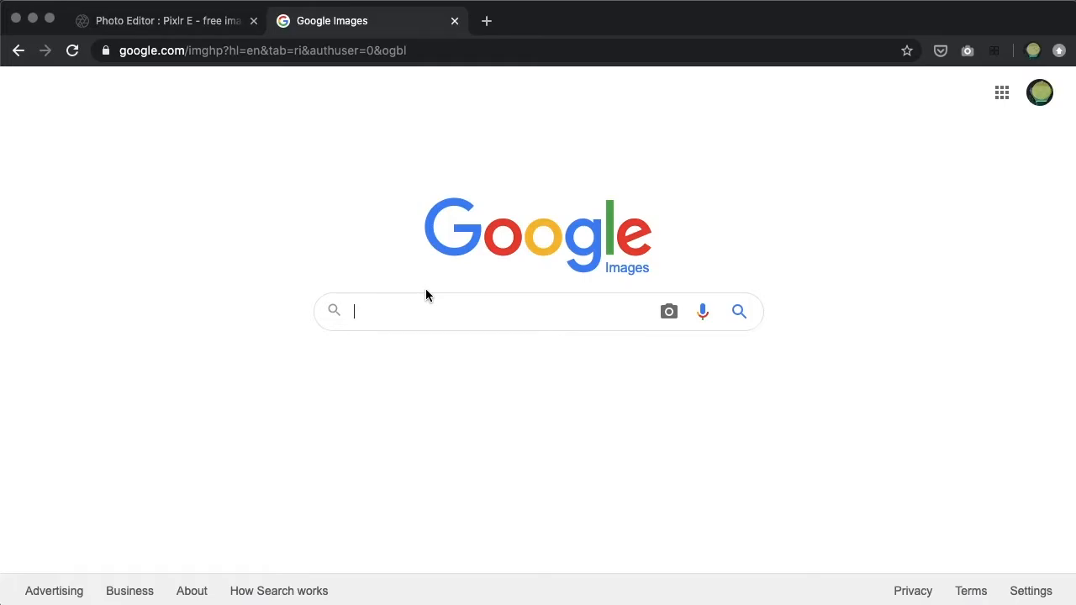
text(pelican)
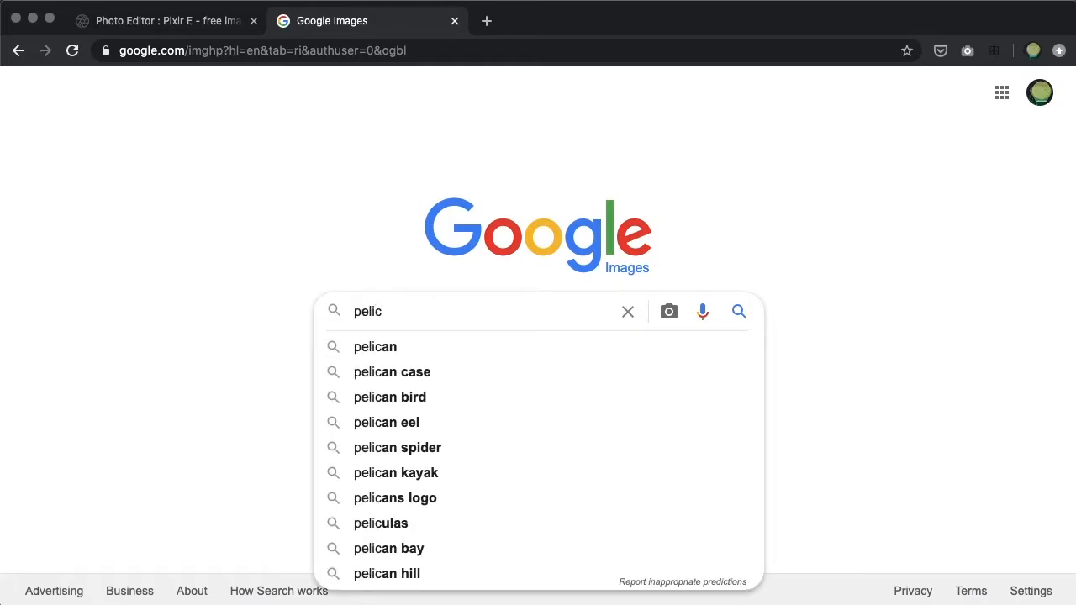
key(Return)
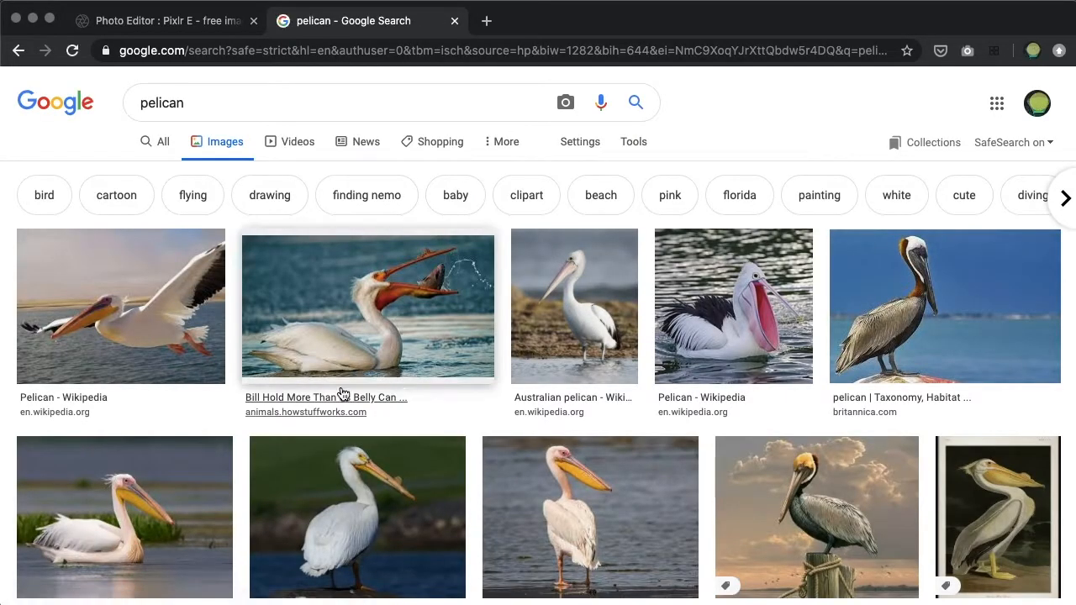
click(632, 147)
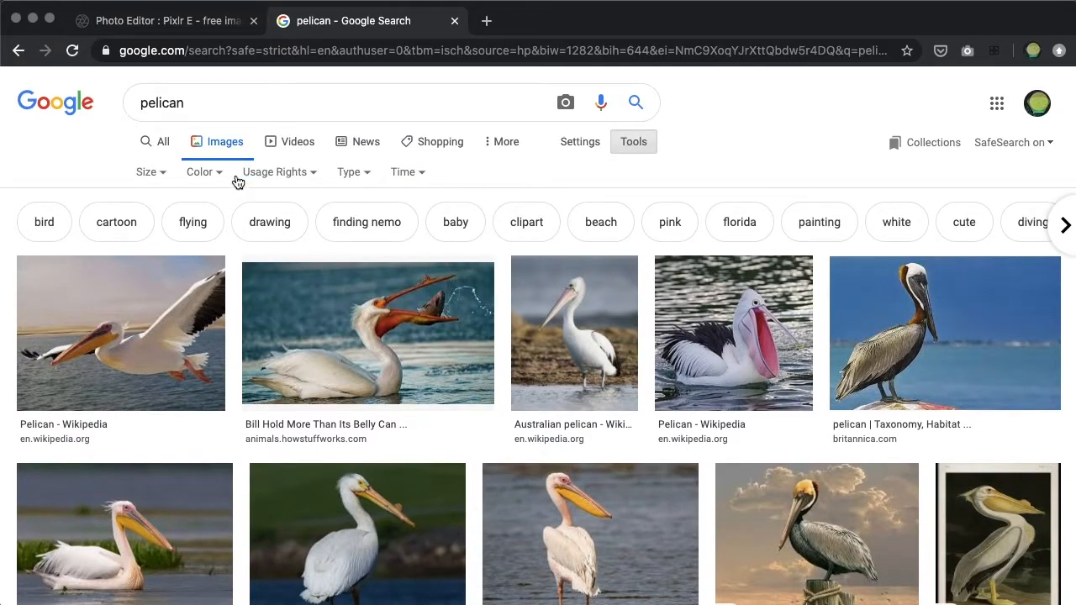
click(158, 174)
click(157, 222)
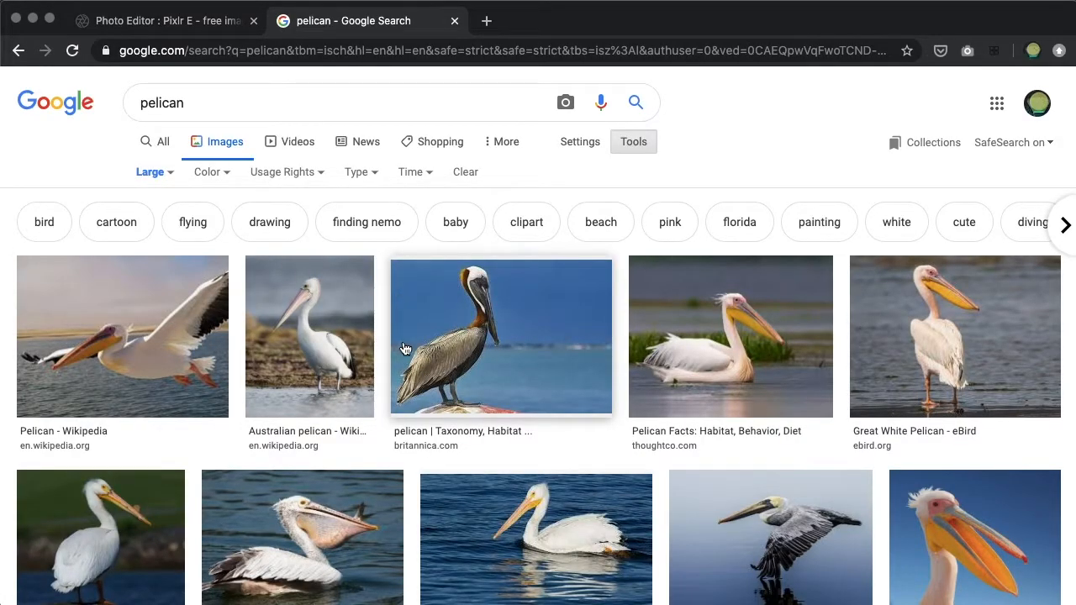
Step: Browse the results and open the National Geographic pelican photo at full size in its own browser tab
scroll(404, 349, down, 5)
scroll(404, 349, down, 2)
scroll(405, 348, up, 2)
scroll(405, 348, up, 1)
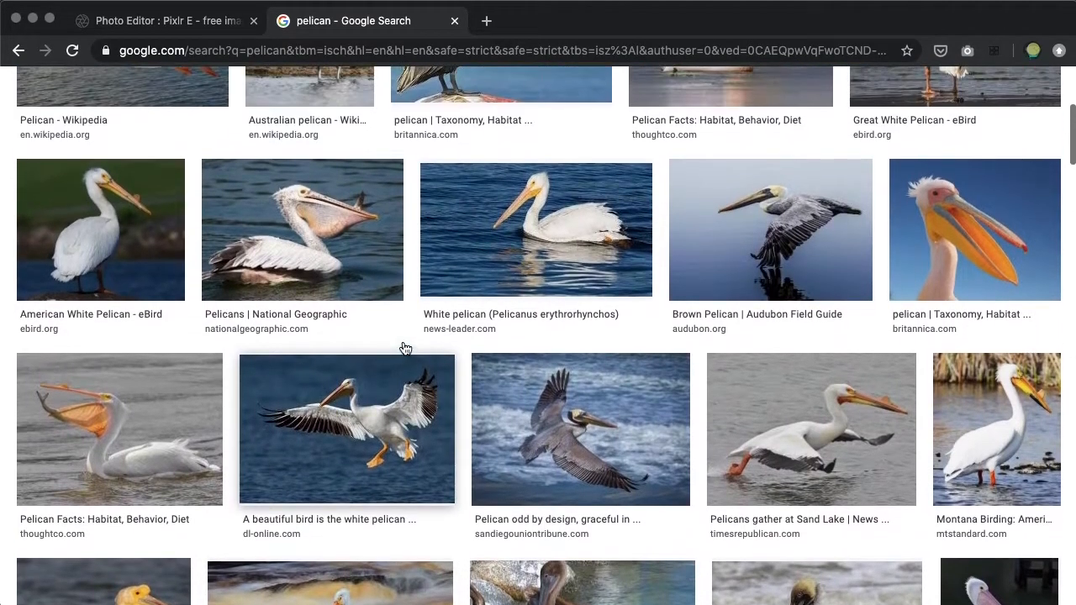
click(339, 263)
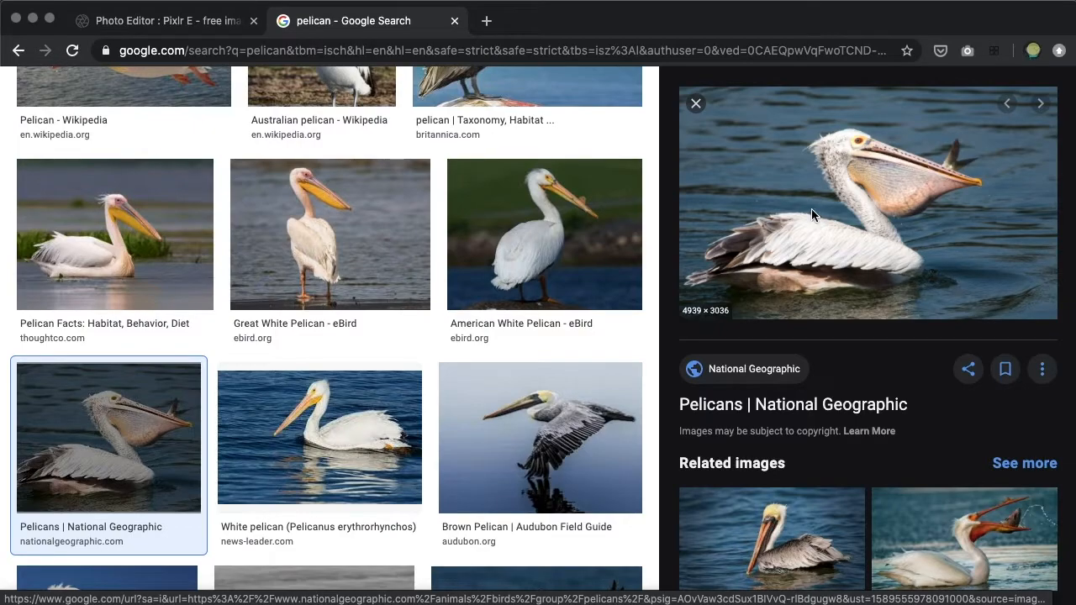
right_click(812, 216)
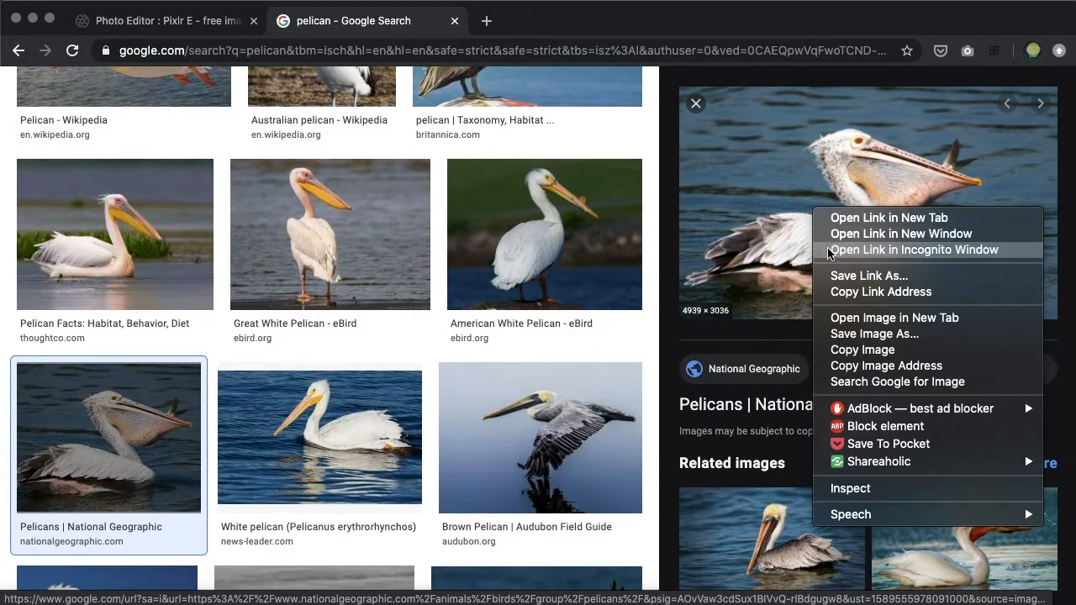
click(962, 324)
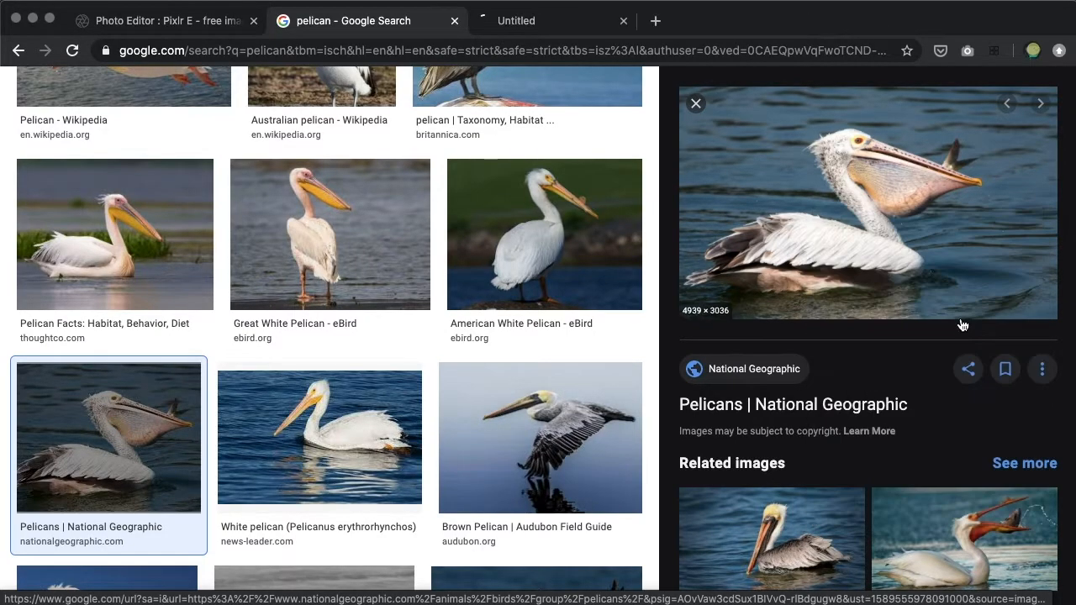
click(594, 25)
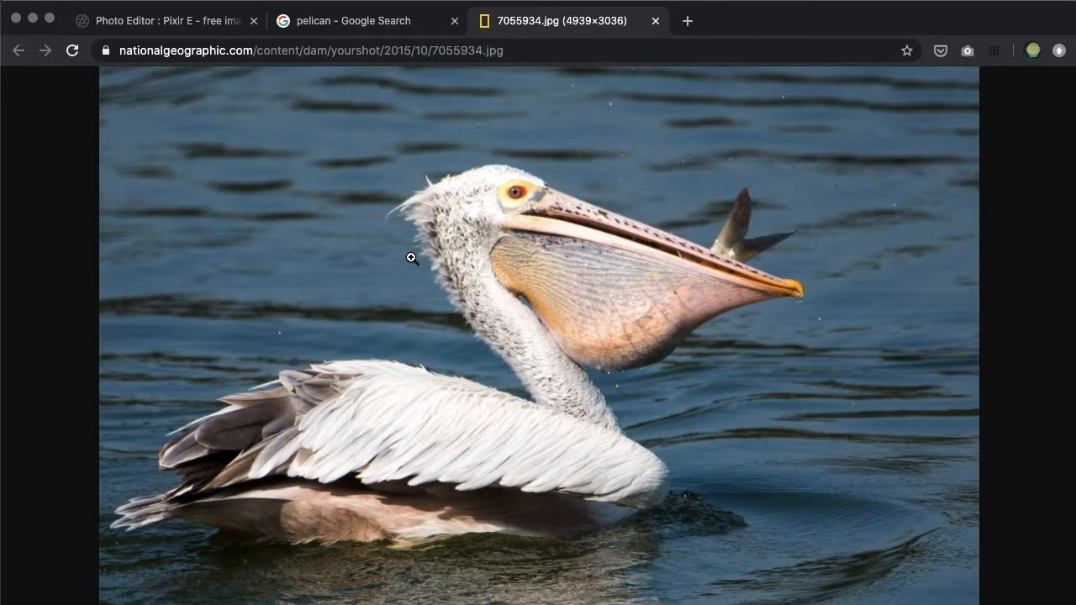
Step: Save the full-size pelican photo as JPEG image 7055934.jpg in the Downloads folder
right_click(467, 352)
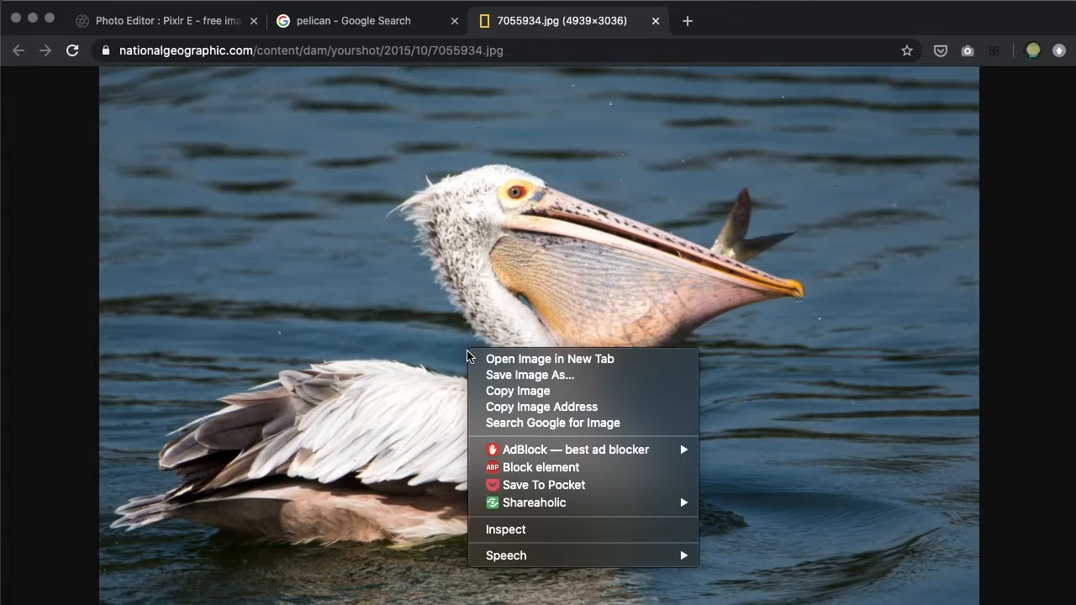
click(562, 376)
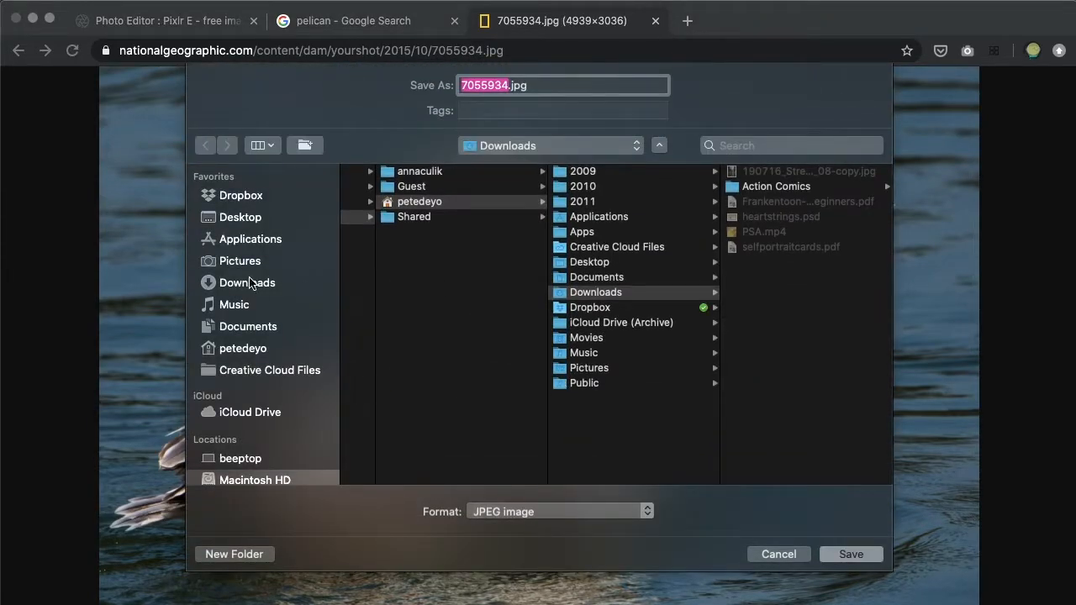
click(246, 283)
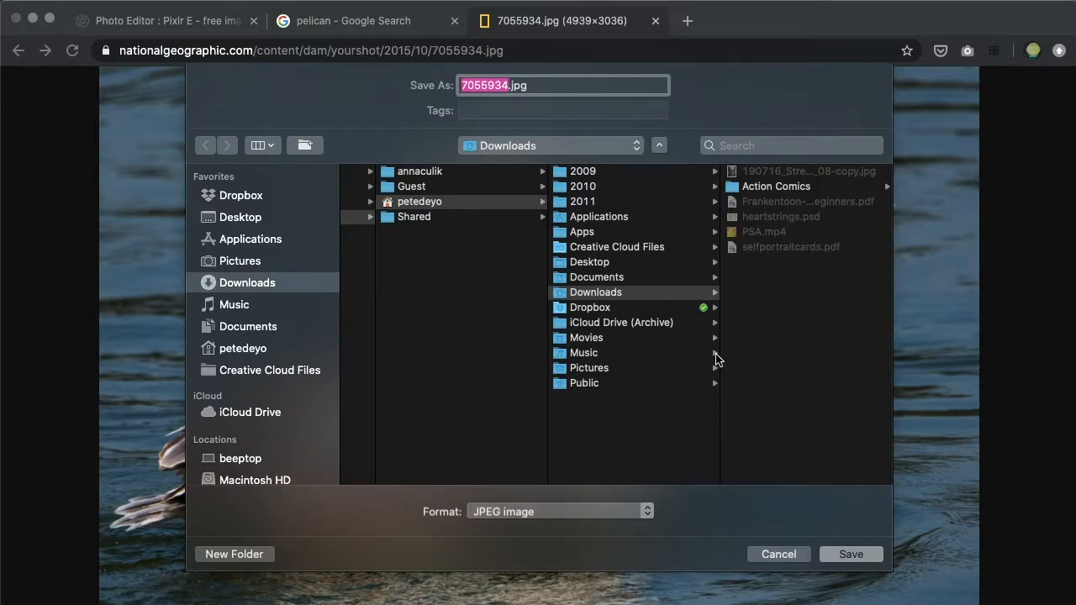
click(847, 562)
Step: Switch back to the Pixlr E editor with the lizard photo and dismiss the browser's download bar
click(139, 21)
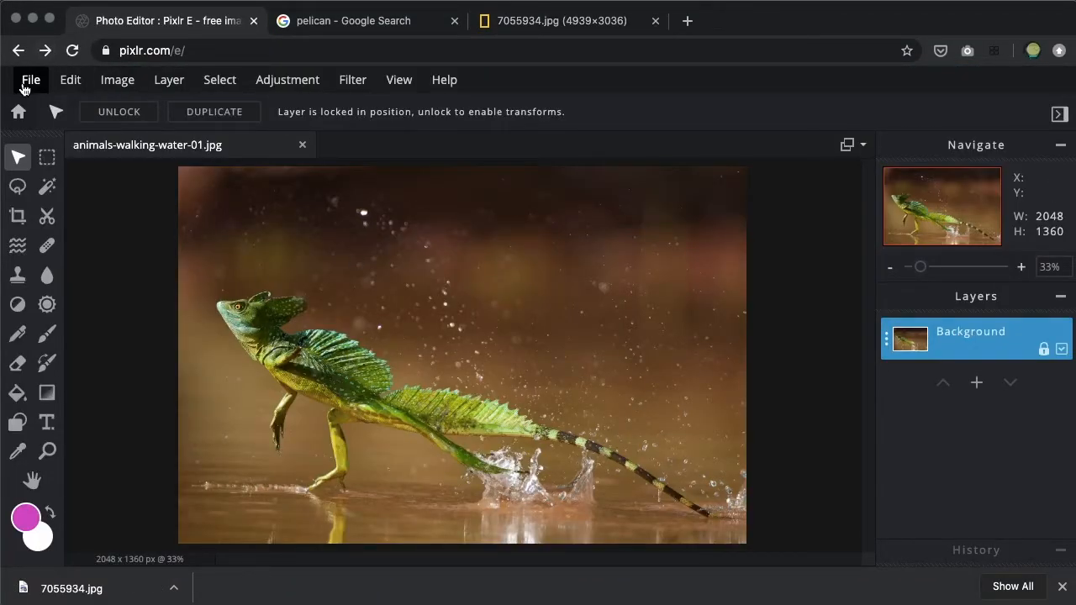
click(24, 87)
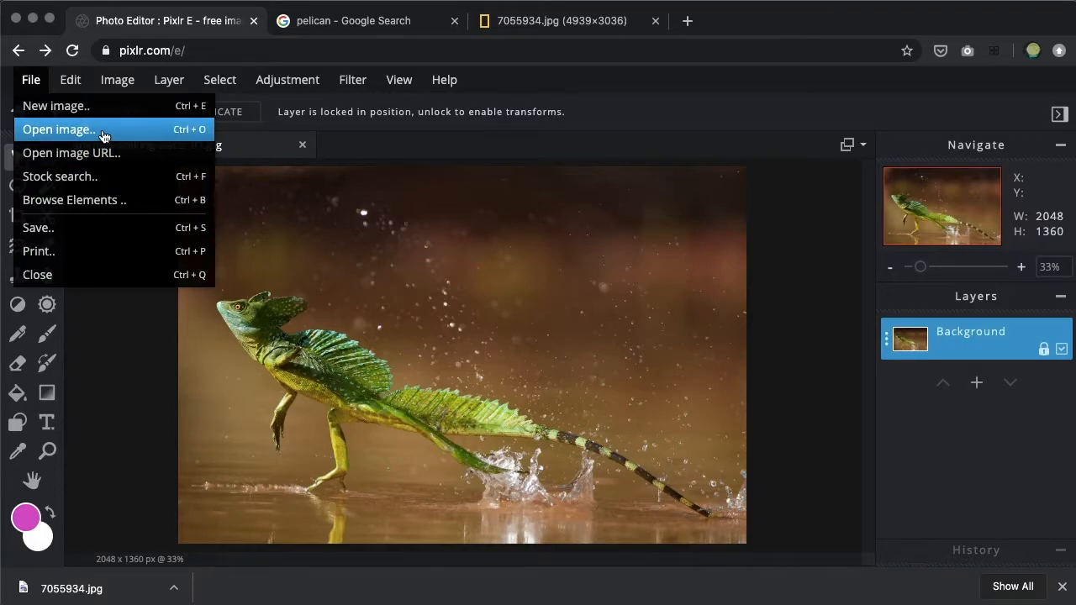
click(108, 333)
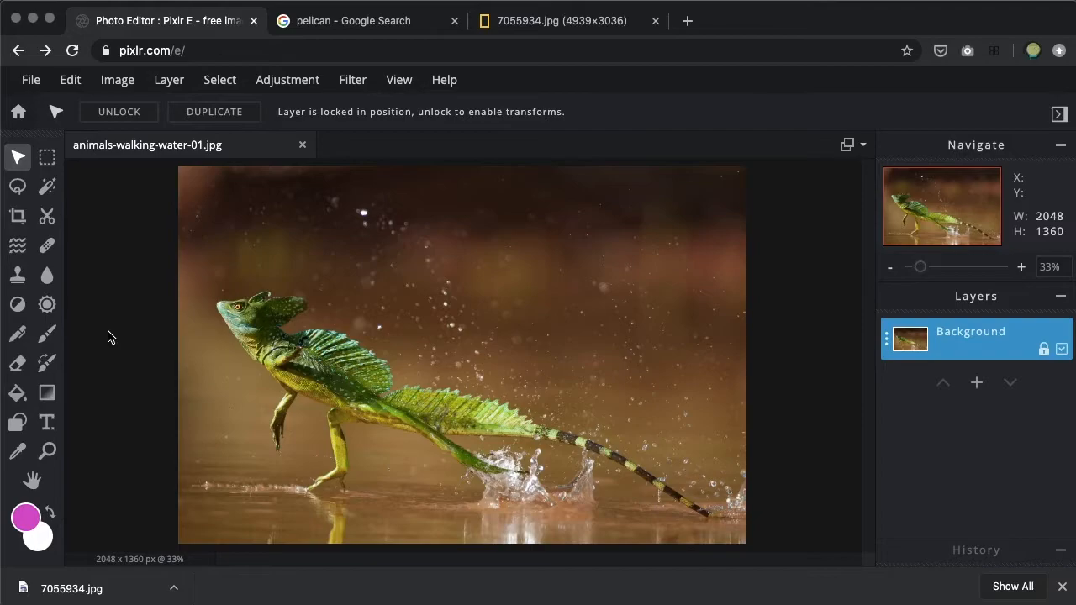
click(1062, 588)
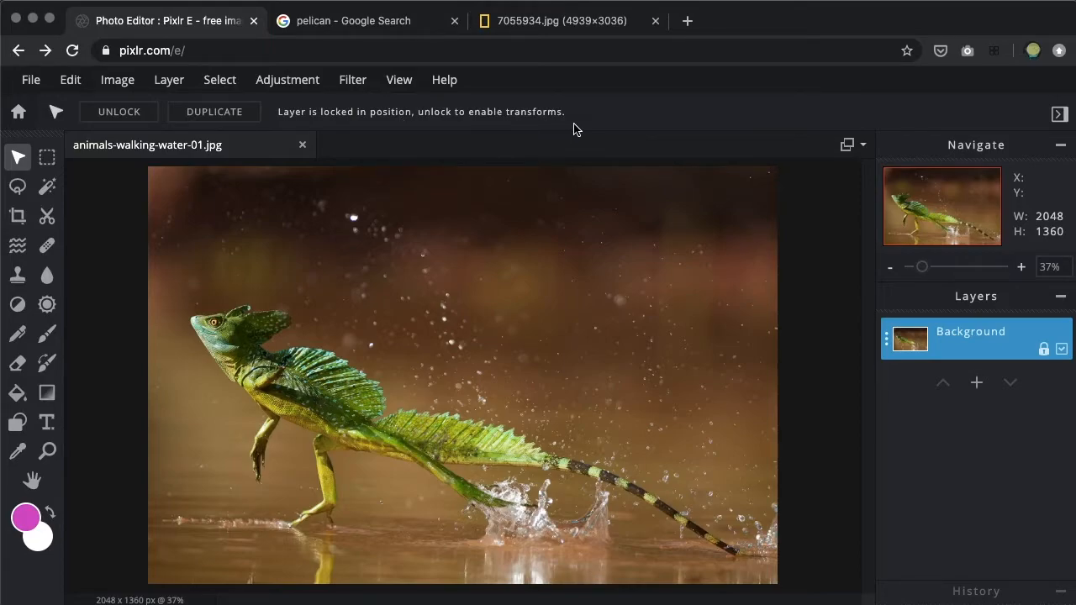
Step: Unlock the lizard's Background layer to flip it horizontally and shift it to a left offset of -120 px
click(128, 114)
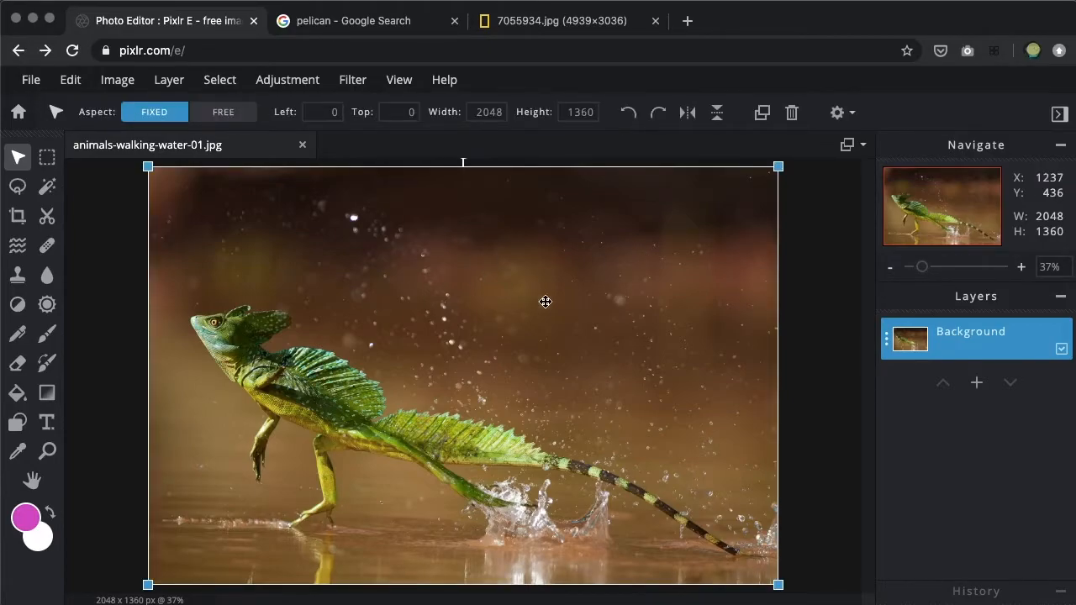
click(886, 341)
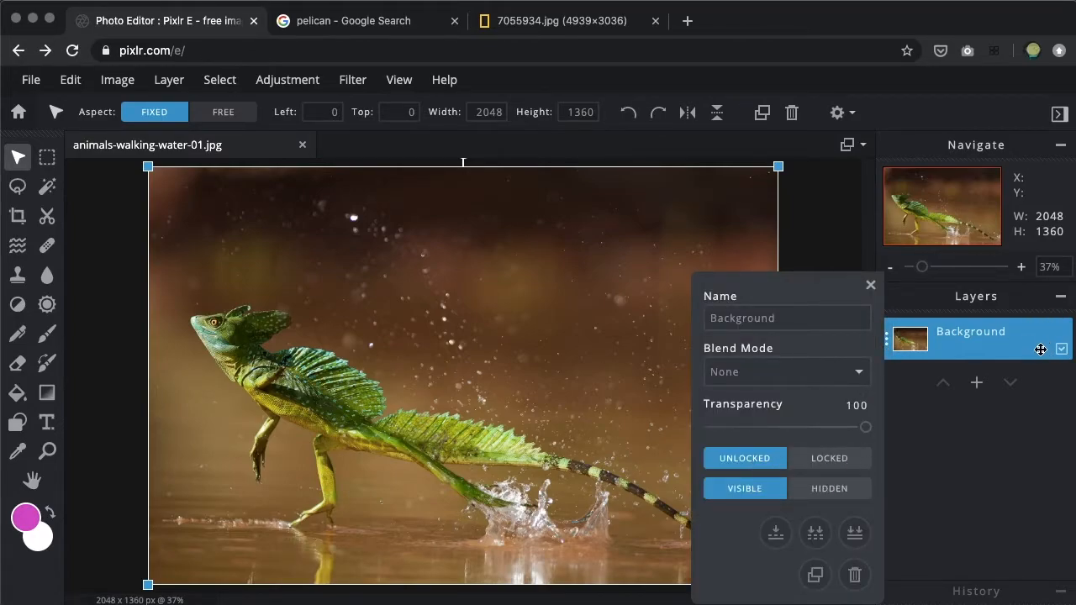
click(972, 493)
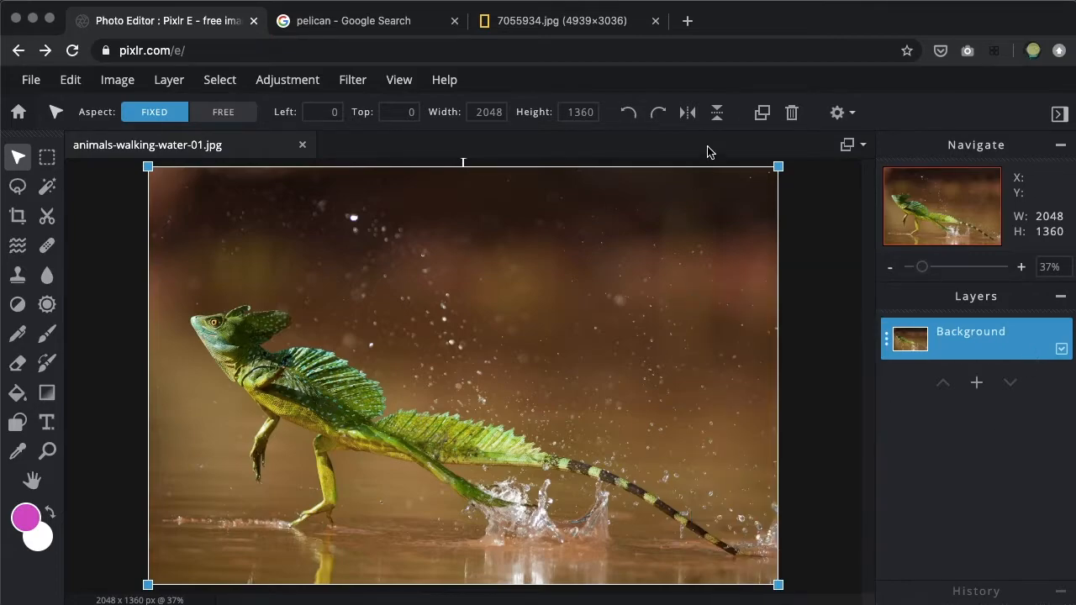
click(688, 112)
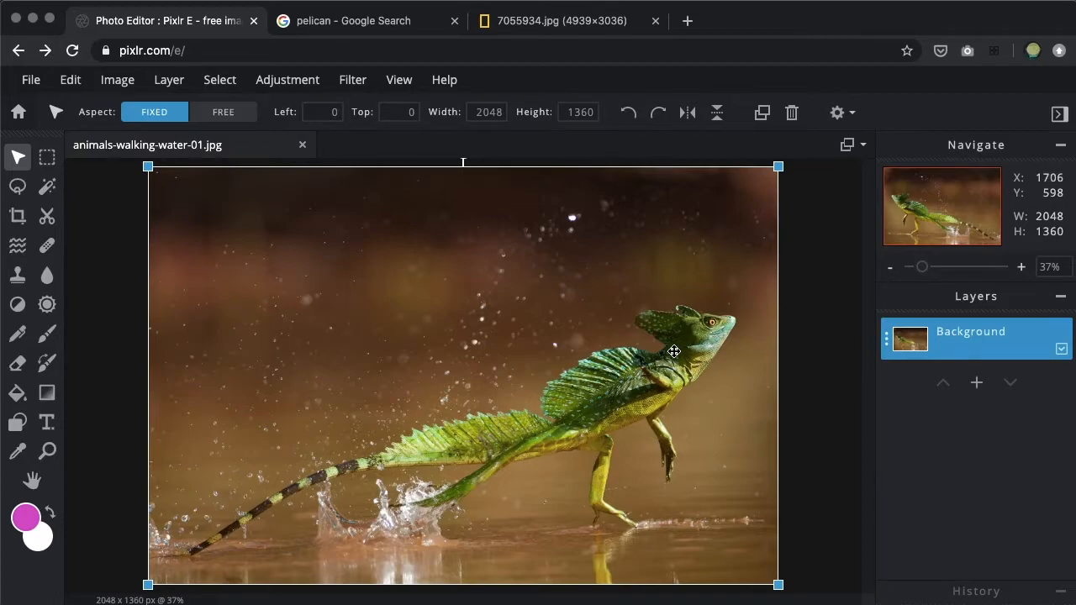
drag(673, 352, 636, 351)
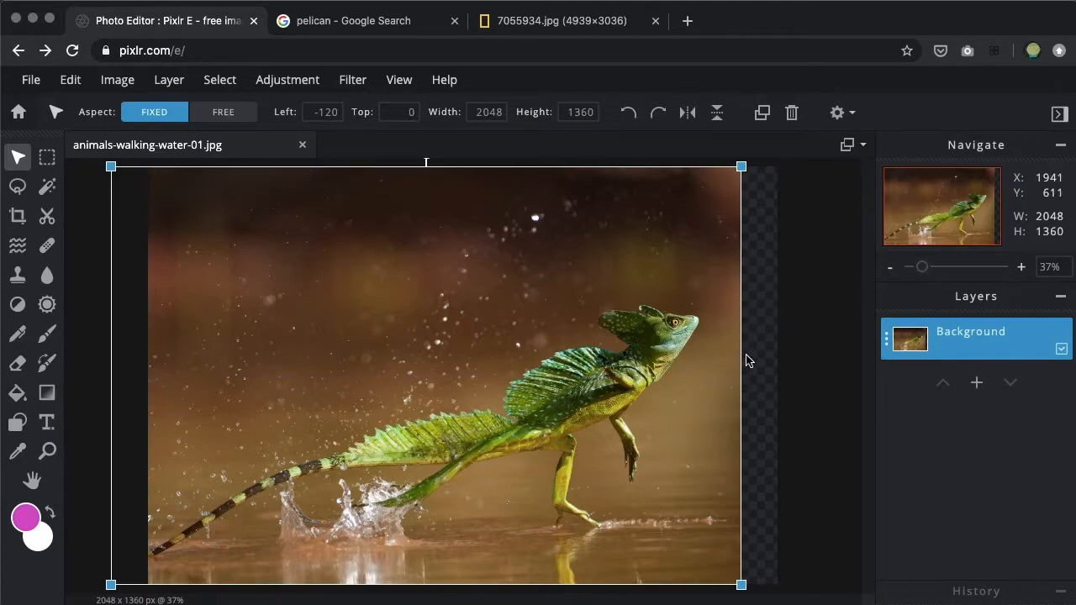
Step: With the Clone Stamp on the Background layer, sample the dark area above the lizard's head and paint over the top of the transparent strip
key(s)
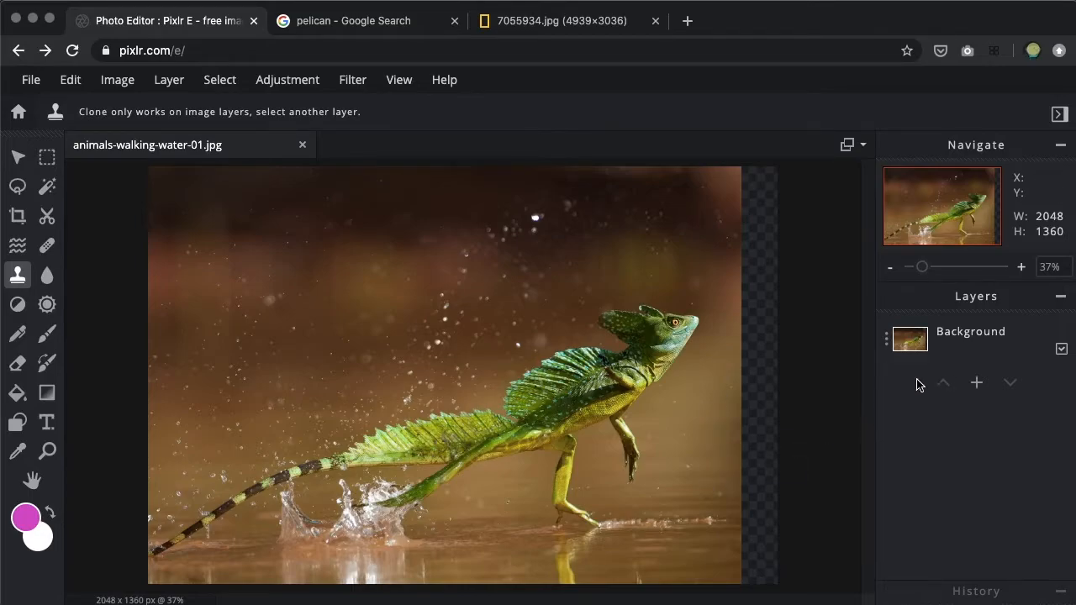
click(955, 343)
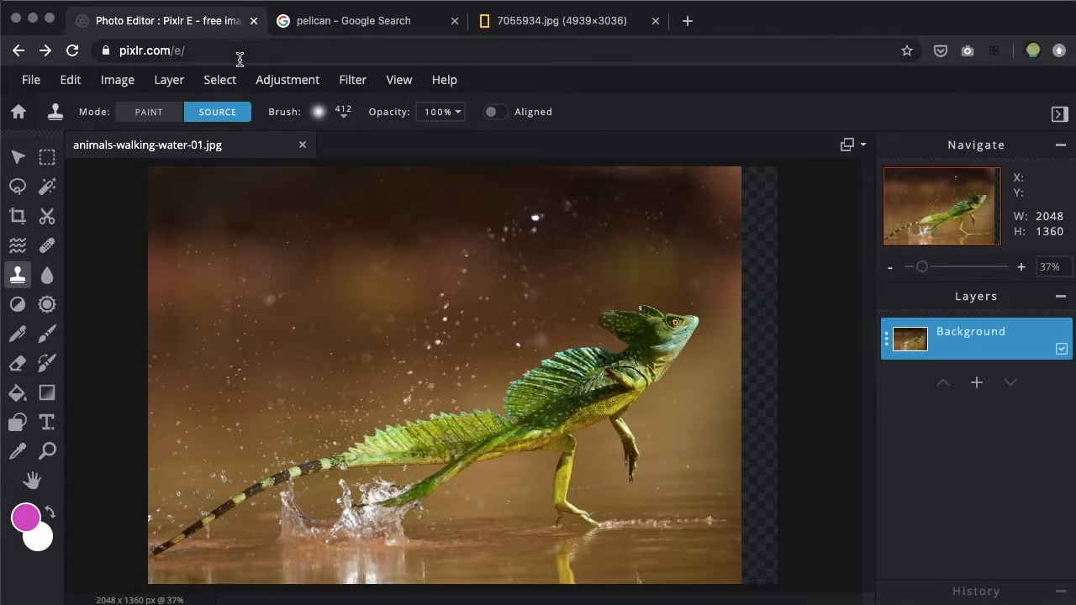
click(156, 115)
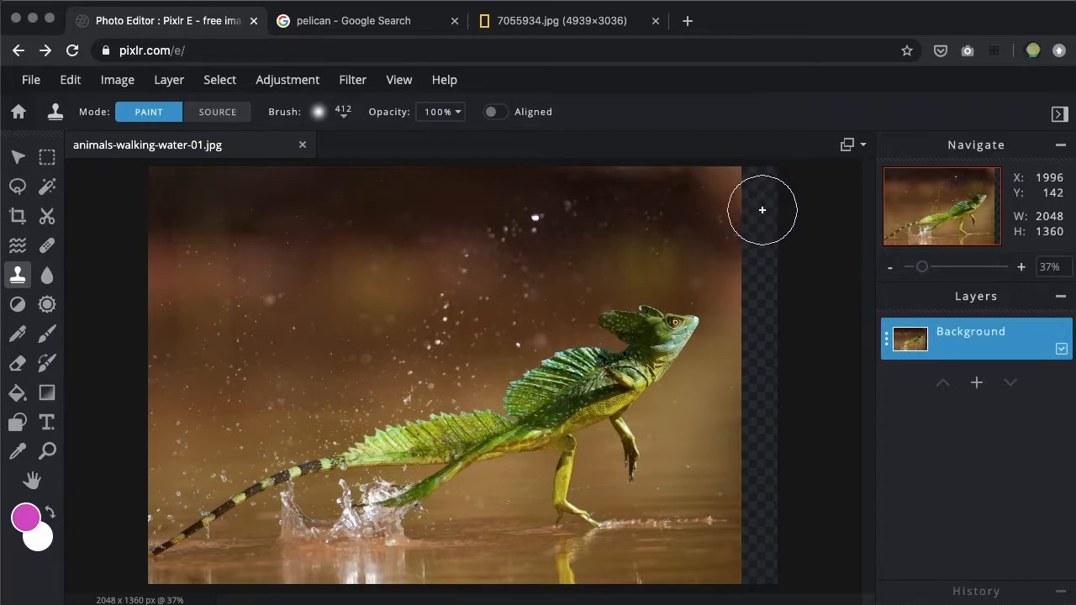
click(217, 112)
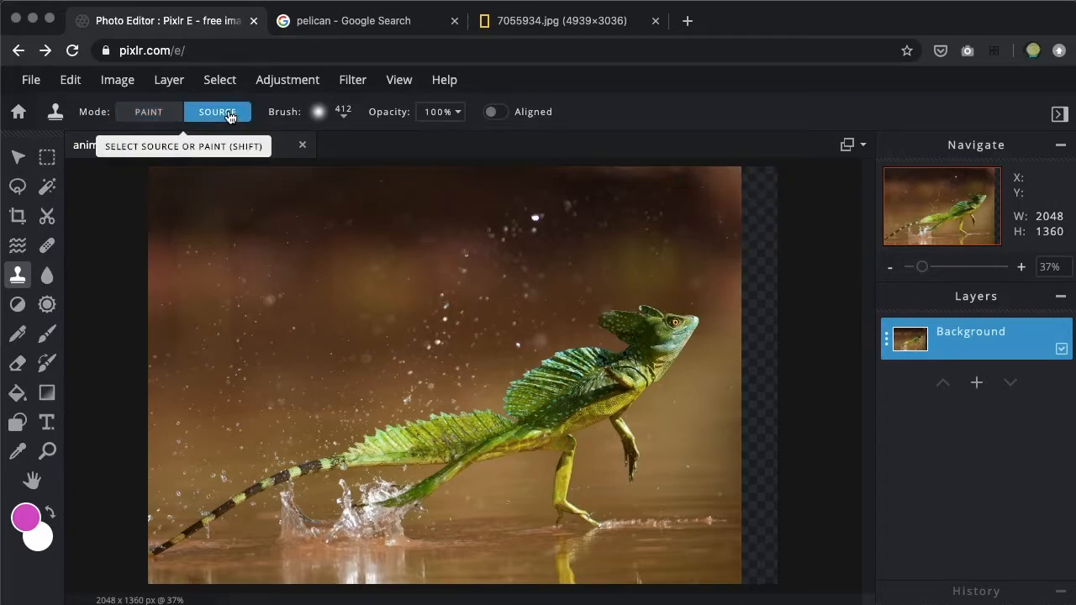
click(670, 204)
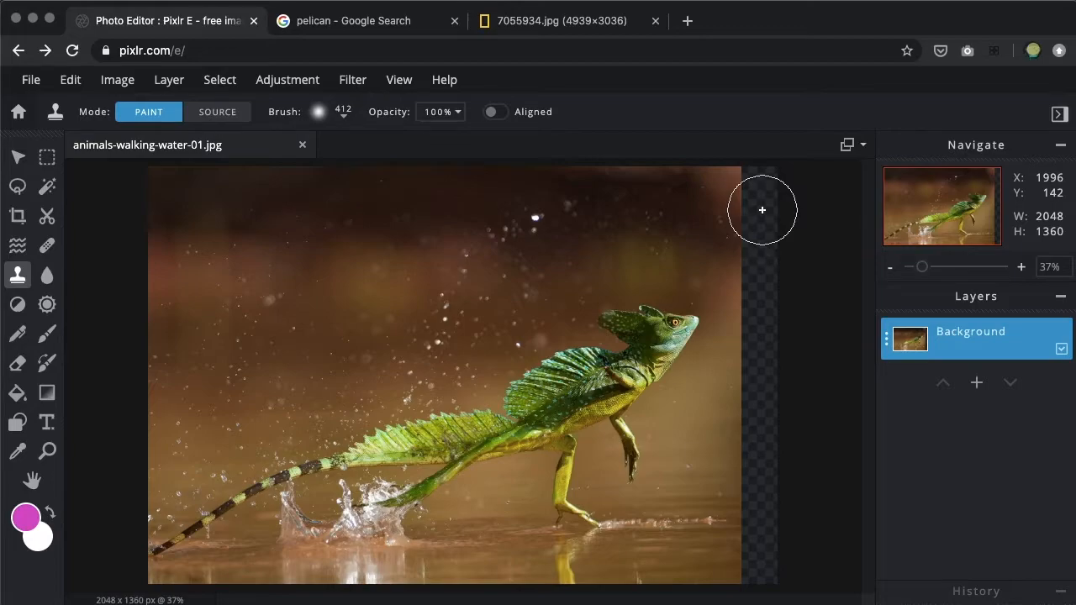
drag(761, 209, 758, 199)
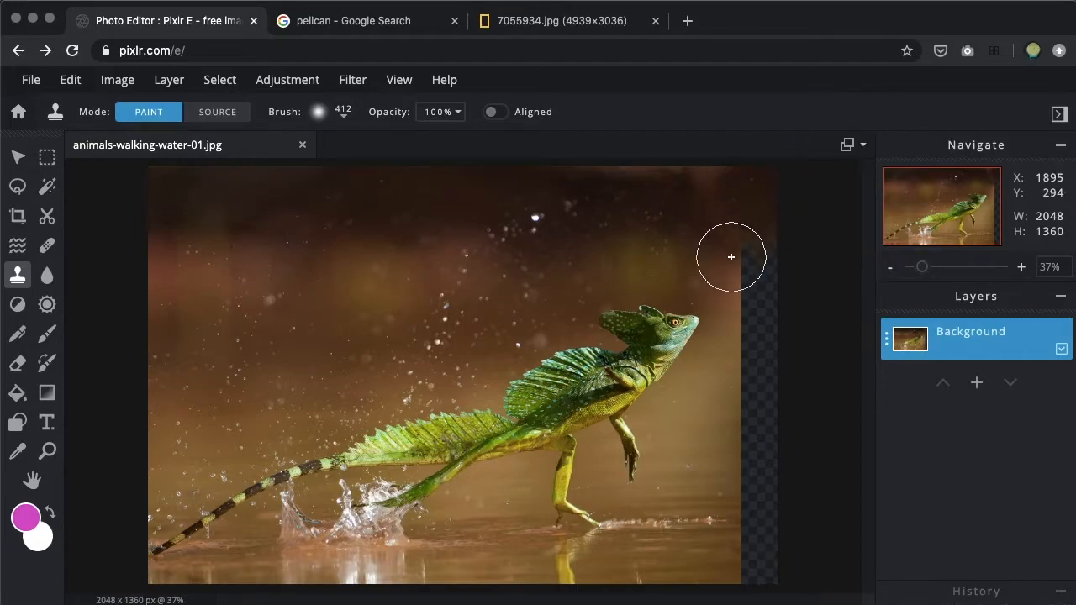
Step: Clone nearby background and water samples over the rest of the transparent strip in front of the lizard, down to the image's lower edge
key(alt)
key(alt)
key(alt)
key(alt)
key(alt)
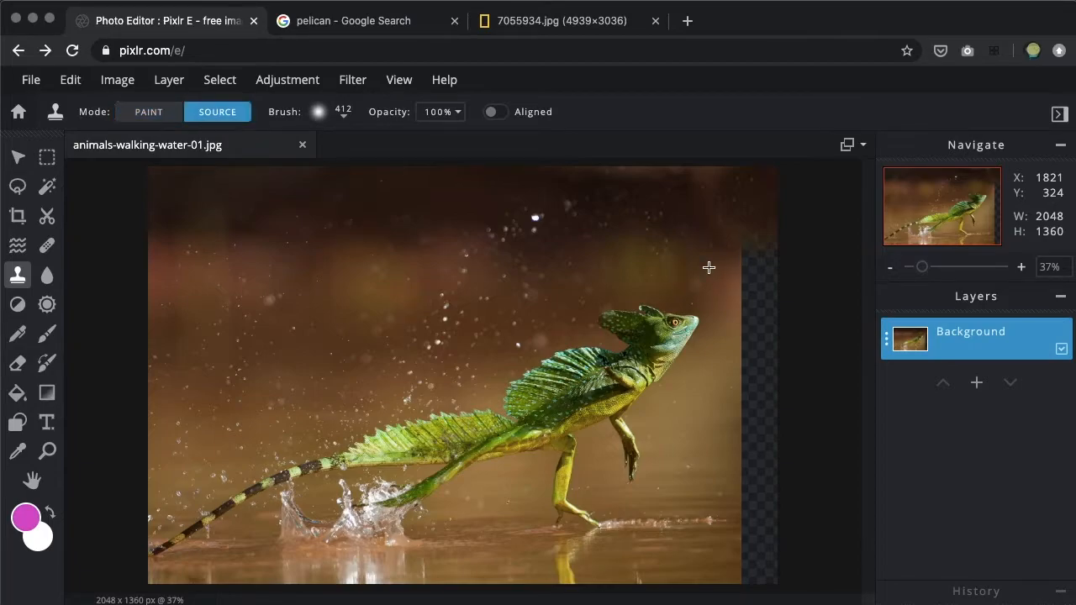
alt+click(709, 267)
click(752, 269)
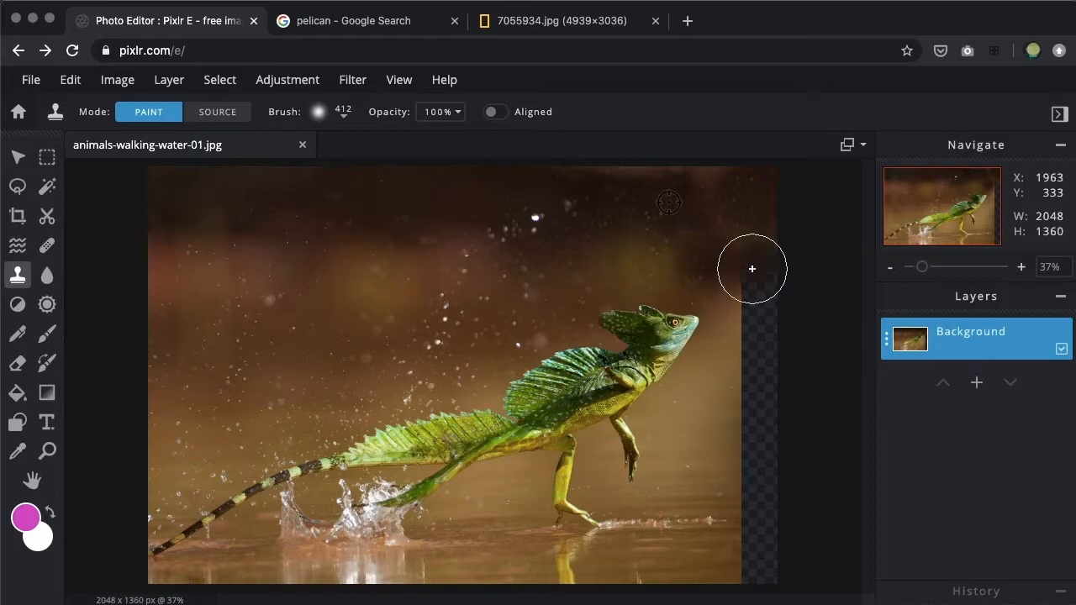
alt+click(714, 396)
mouse_move(754, 293)
mouse_down()
mouse_move(754, 262)
mouse_move(699, 242)
mouse_up()
key(super+z)
alt+click(706, 451)
drag(755, 459, 759, 442)
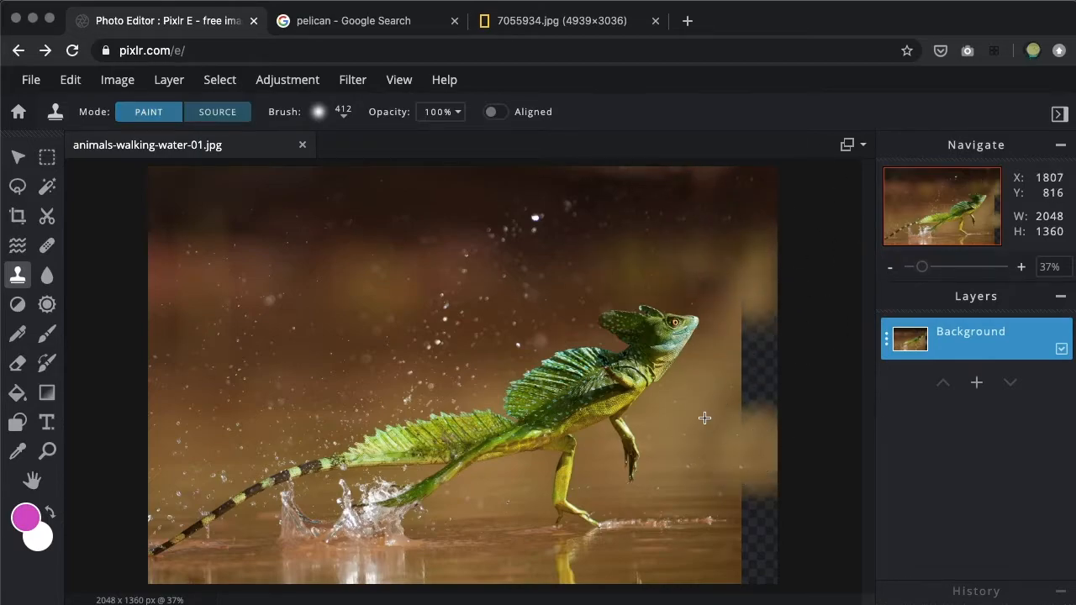
alt+click(704, 417)
mouse_move(755, 369)
mouse_down()
mouse_move(742, 379)
mouse_move(719, 309)
mouse_up()
key(super+z)
alt+click(702, 551)
drag(755, 551, 753, 510)
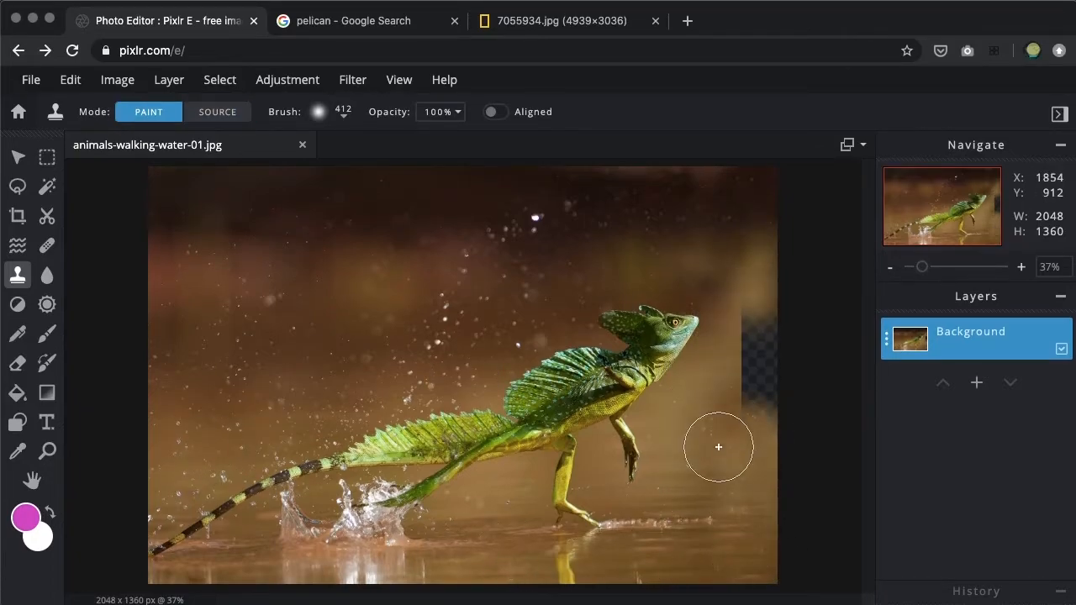
alt+click(669, 482)
mouse_move(756, 375)
mouse_down()
mouse_move(756, 341)
mouse_move(757, 363)
mouse_up()
alt+click(700, 396)
drag(753, 395, 744, 412)
key(alt)
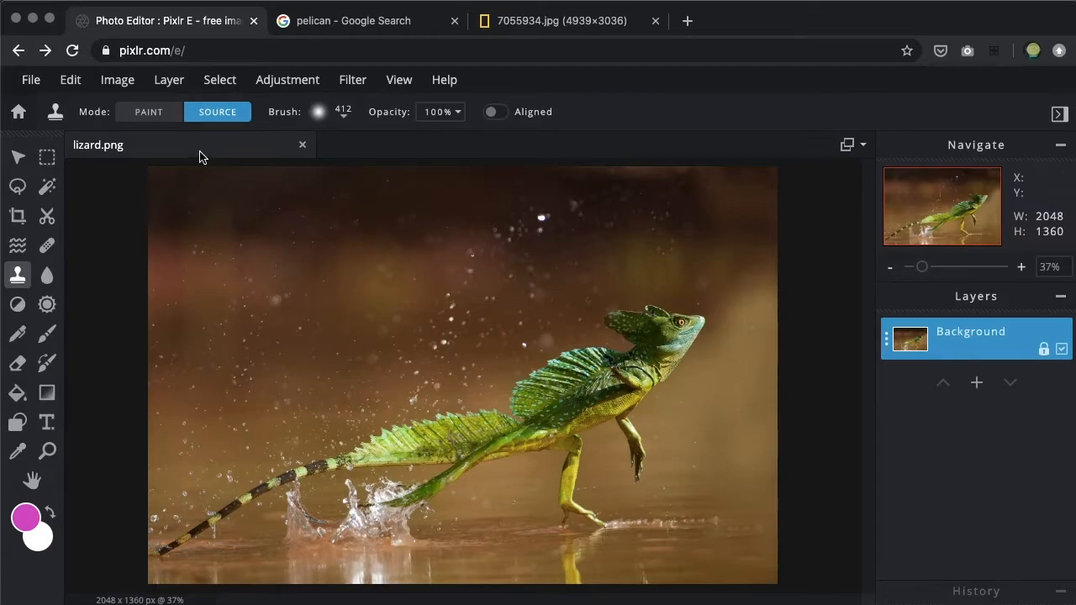
Step: Add pelican2.jpg from the research folder as a new image layer over the lizard photo
click(168, 79)
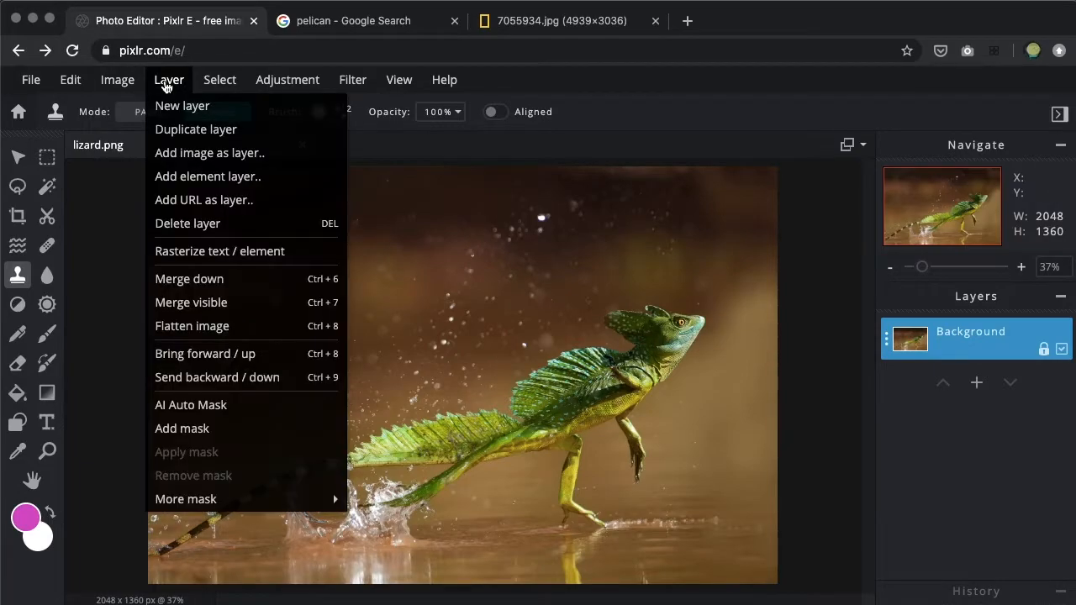
click(289, 159)
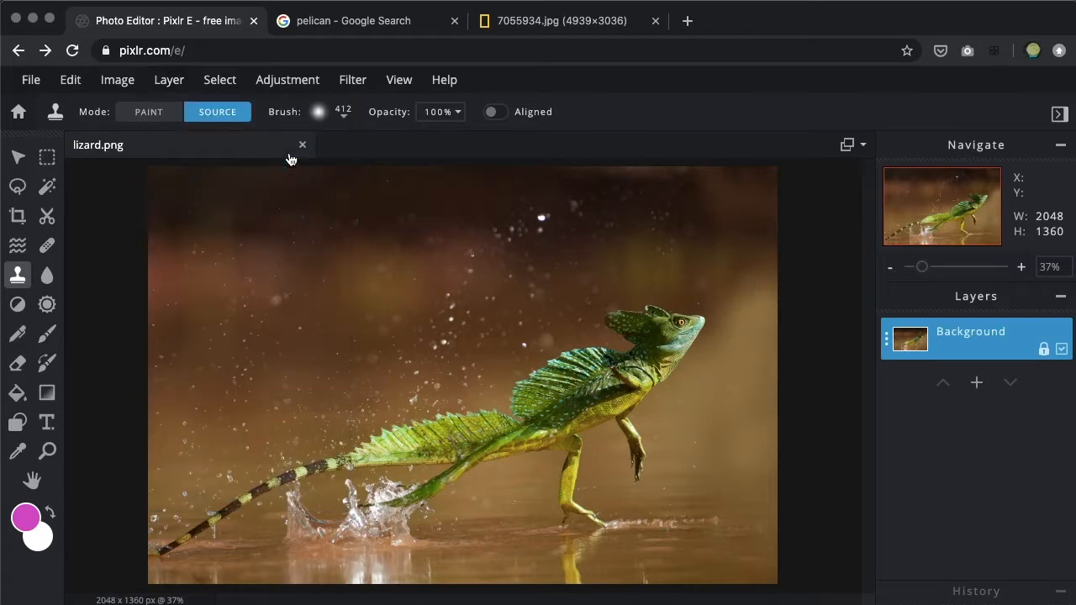
click(239, 138)
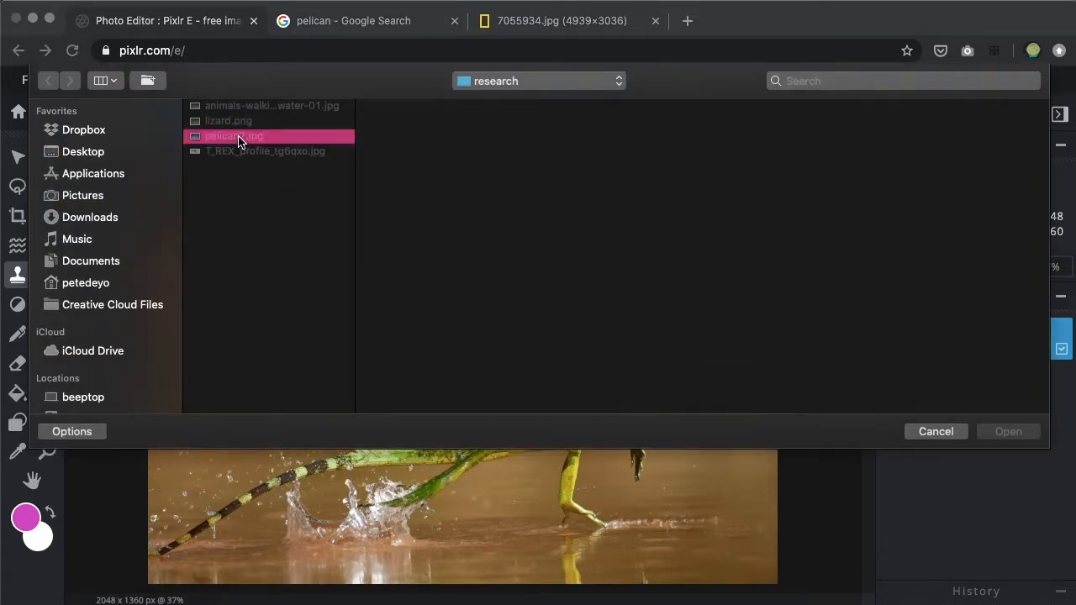
click(1006, 431)
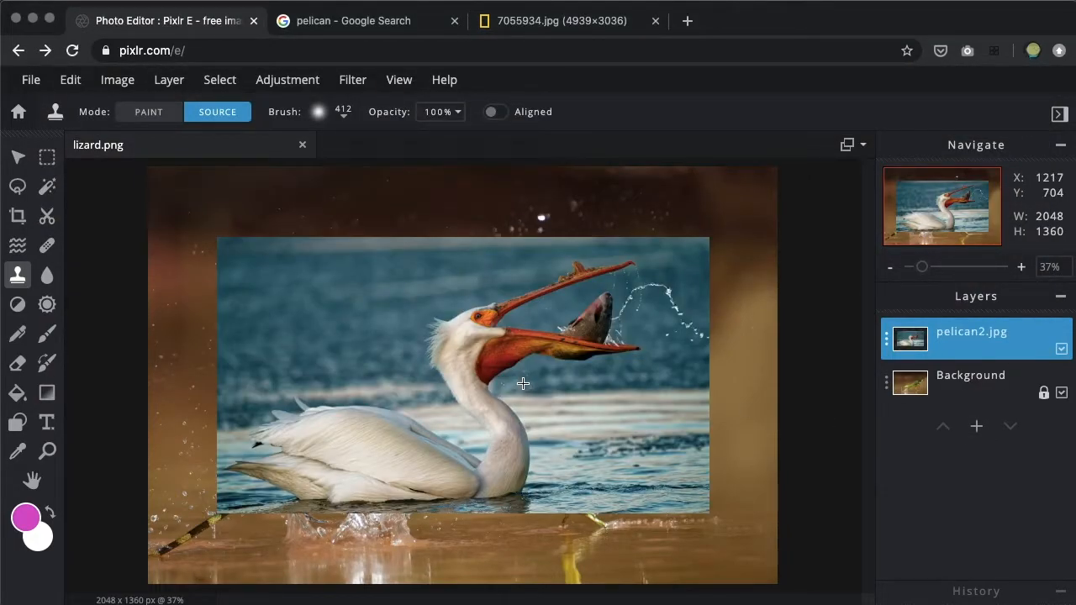
Step: On the pelican2.jpg layer, use the Cutout lasso in remove mode with feather 4 to cut around the pelican's head and open beak
scroll(510, 379, up, 4)
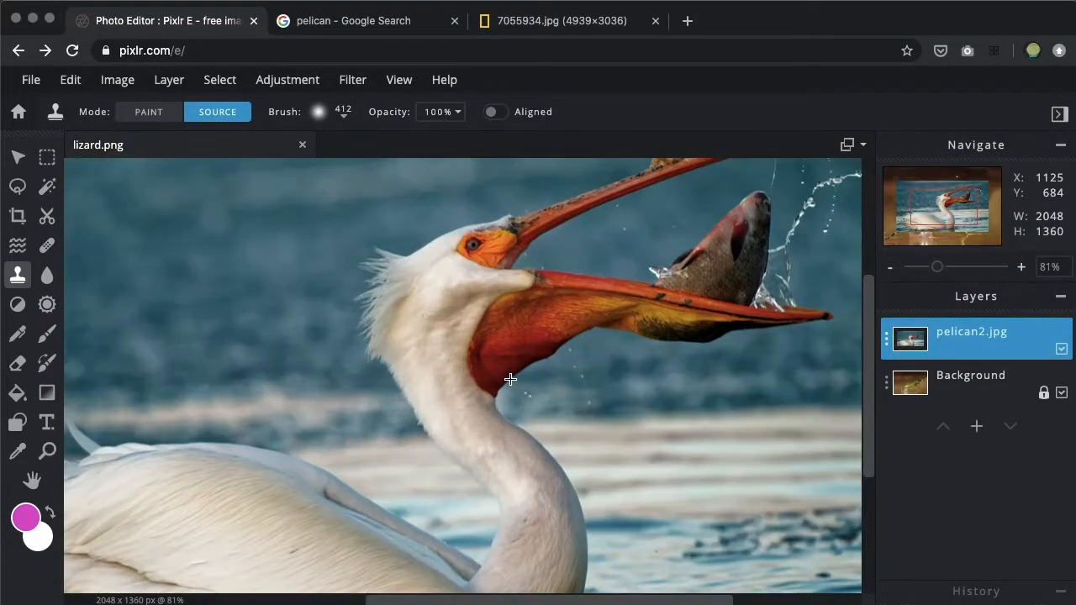
mouse_move(939, 208)
mouse_down()
mouse_move(971, 197)
mouse_move(951, 202)
mouse_up()
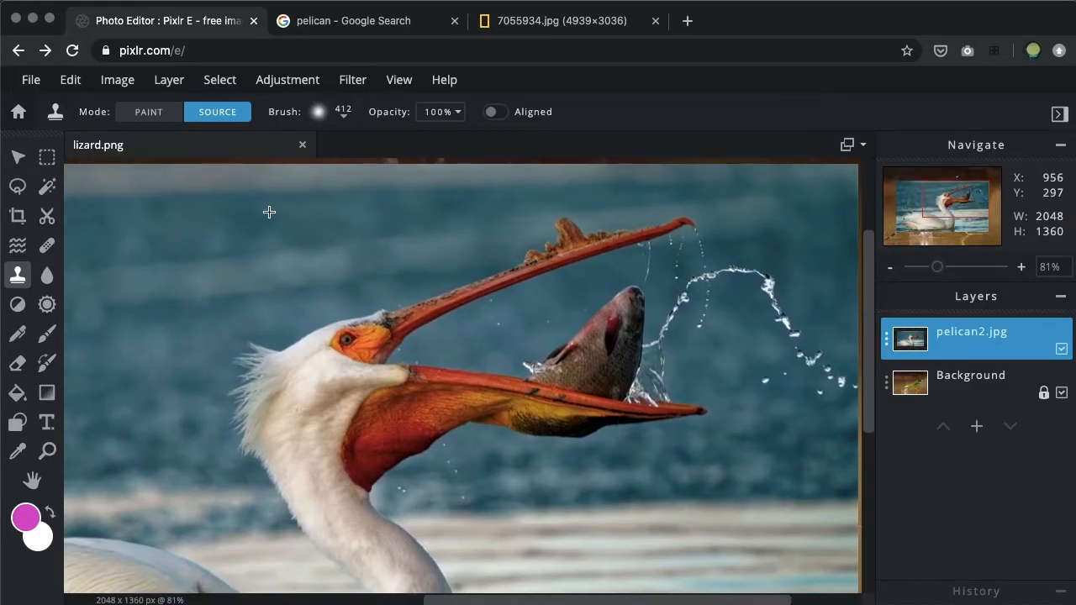
click(47, 216)
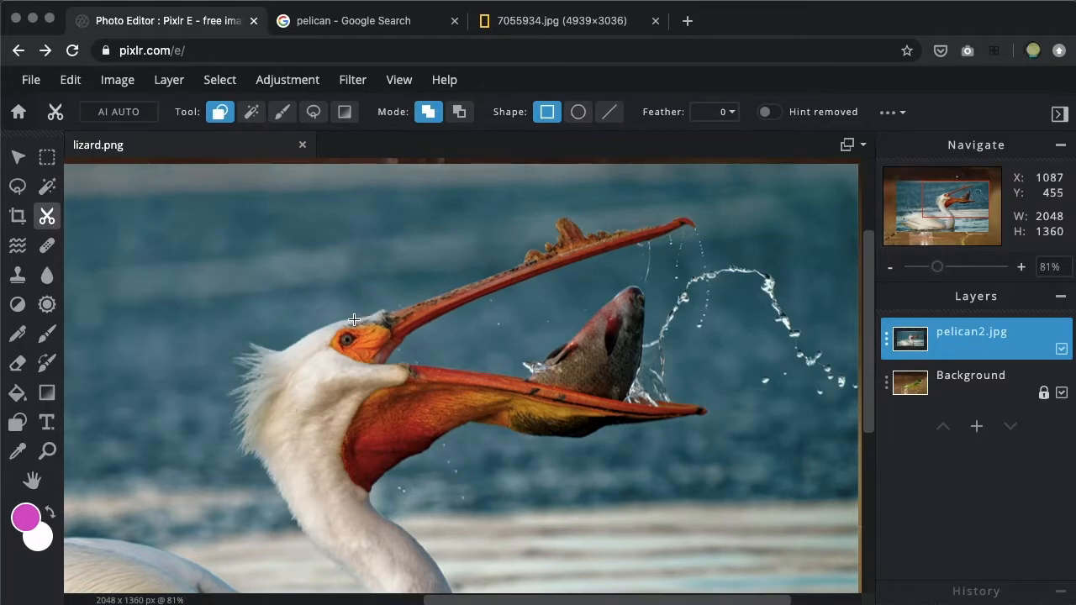
click(312, 112)
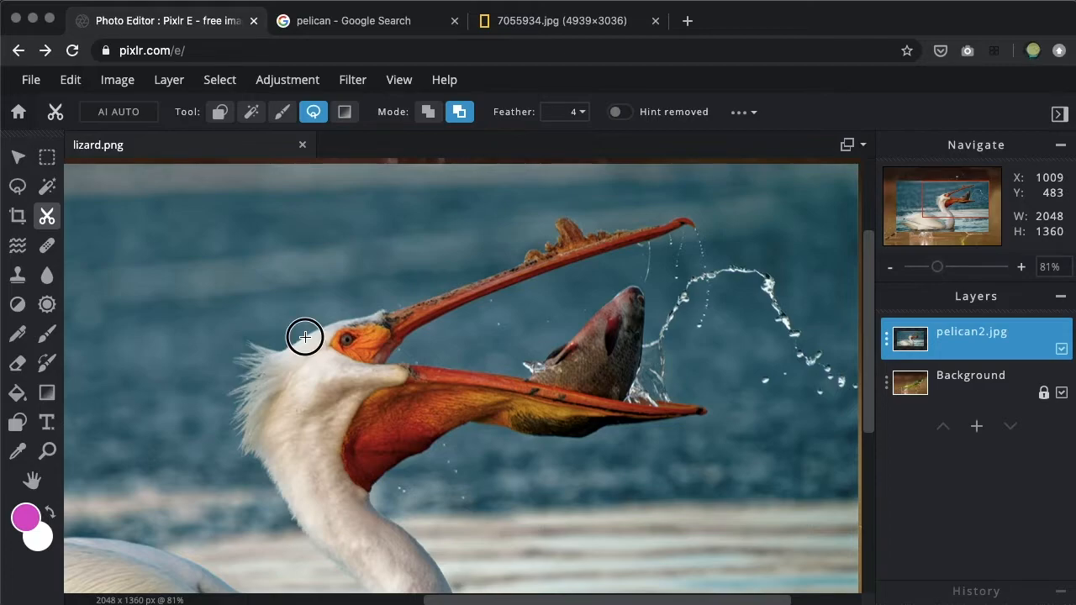
mouse_move(304, 336)
mouse_down()
mouse_move(523, 265)
mouse_move(559, 242)
mouse_move(561, 218)
mouse_move(587, 238)
mouse_move(681, 221)
mouse_move(696, 229)
mouse_move(488, 295)
mouse_move(406, 337)
mouse_move(387, 364)
mouse_move(699, 414)
mouse_move(572, 434)
mouse_move(452, 425)
mouse_move(344, 518)
mouse_move(288, 510)
mouse_move(232, 420)
mouse_move(226, 379)
mouse_move(240, 336)
mouse_move(324, 336)
mouse_up()
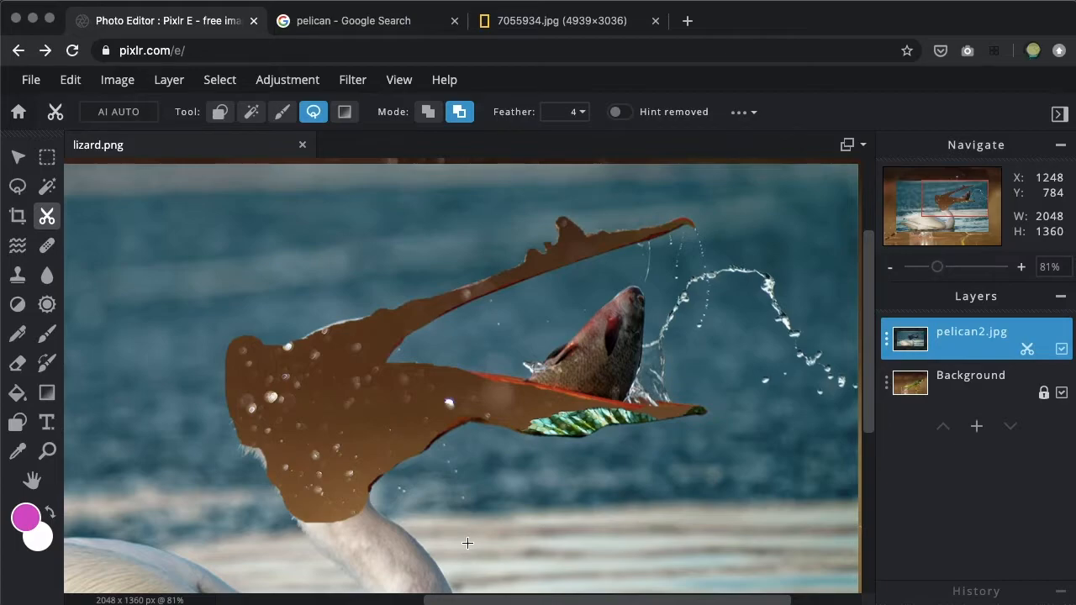
Step: Extend the lasso cutout down the pelican's neck to its base, and invert the mask so only the head, beak and neck remain
drag(468, 542, 487, 324)
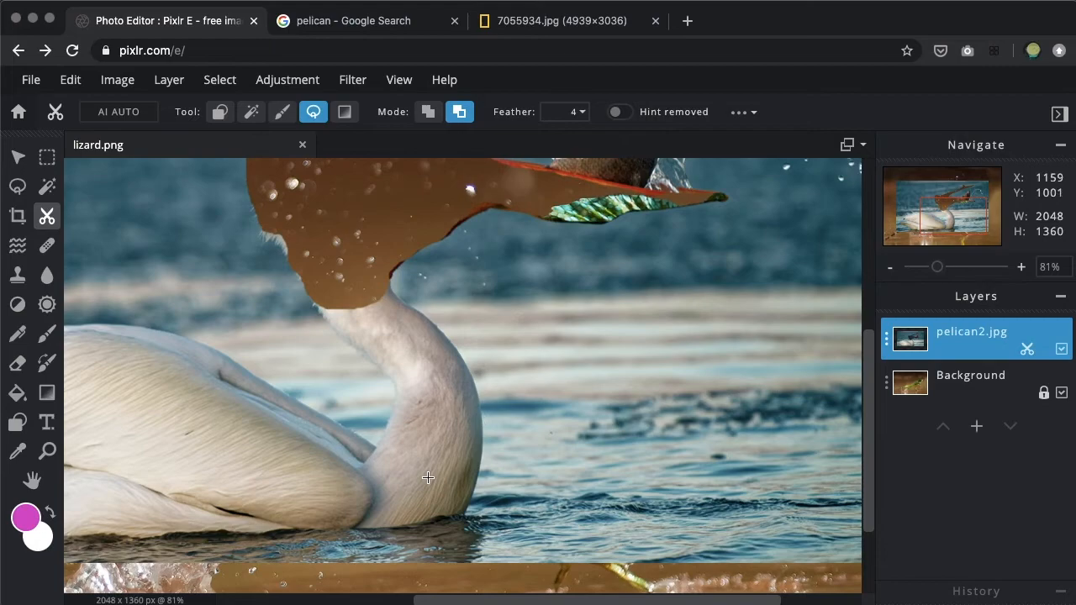
key(super+z)
mouse_move(375, 249)
mouse_down()
mouse_move(392, 299)
mouse_move(433, 330)
mouse_move(469, 389)
mouse_move(472, 473)
mouse_move(448, 503)
mouse_move(415, 505)
mouse_move(386, 486)
mouse_move(398, 399)
mouse_move(312, 301)
mouse_move(314, 247)
mouse_move(360, 241)
mouse_up()
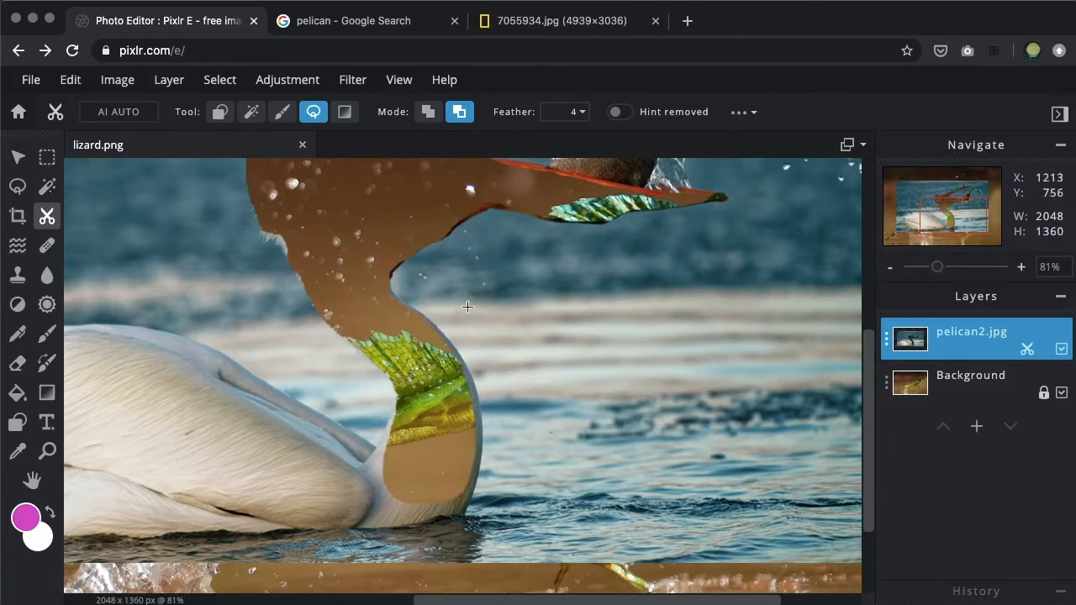
click(742, 116)
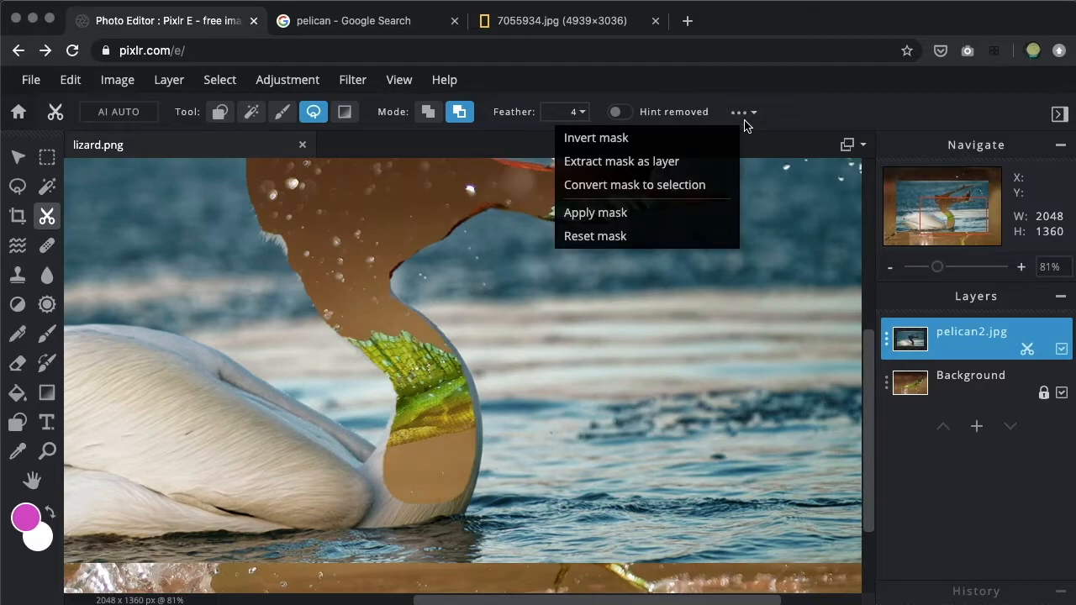
click(705, 139)
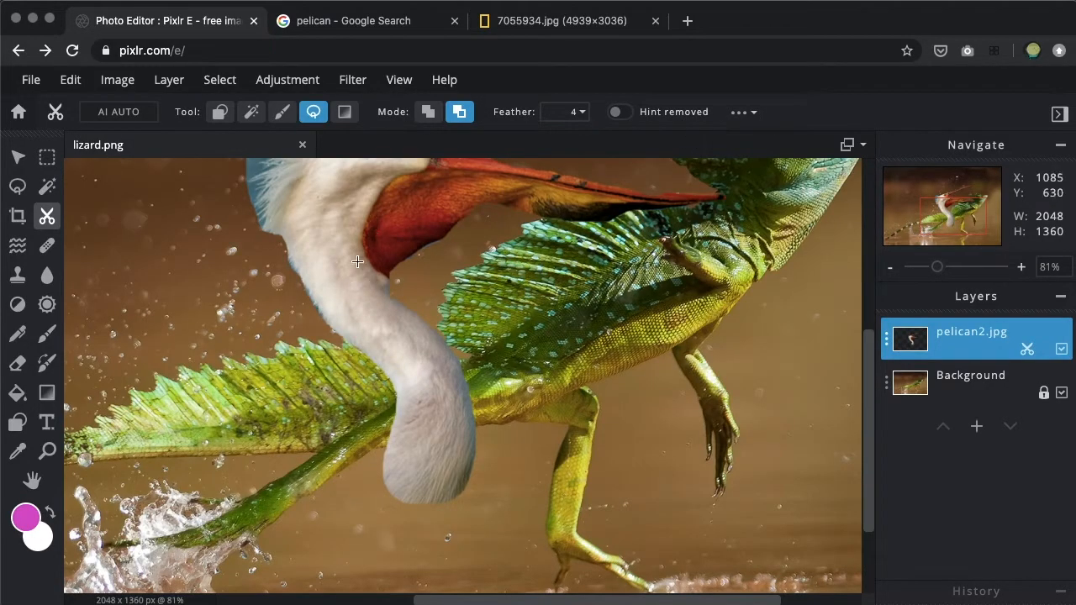
Step: With the lasso mask in remove mode, trim the outer part of the blue water patch behind and above the pelican's head feathers
drag(975, 213, 969, 202)
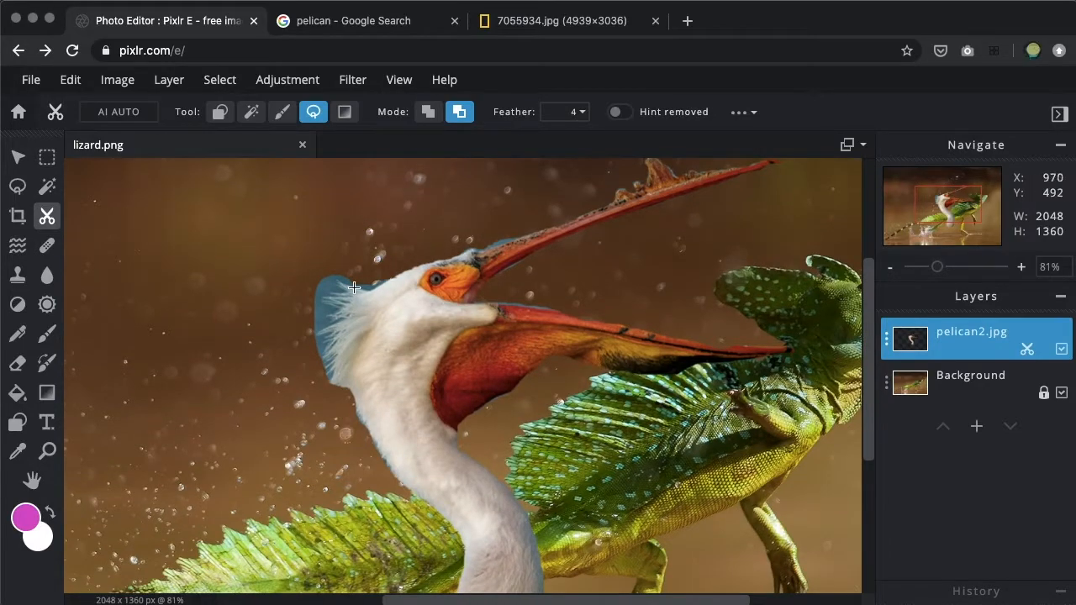
scroll(332, 295, up, 6)
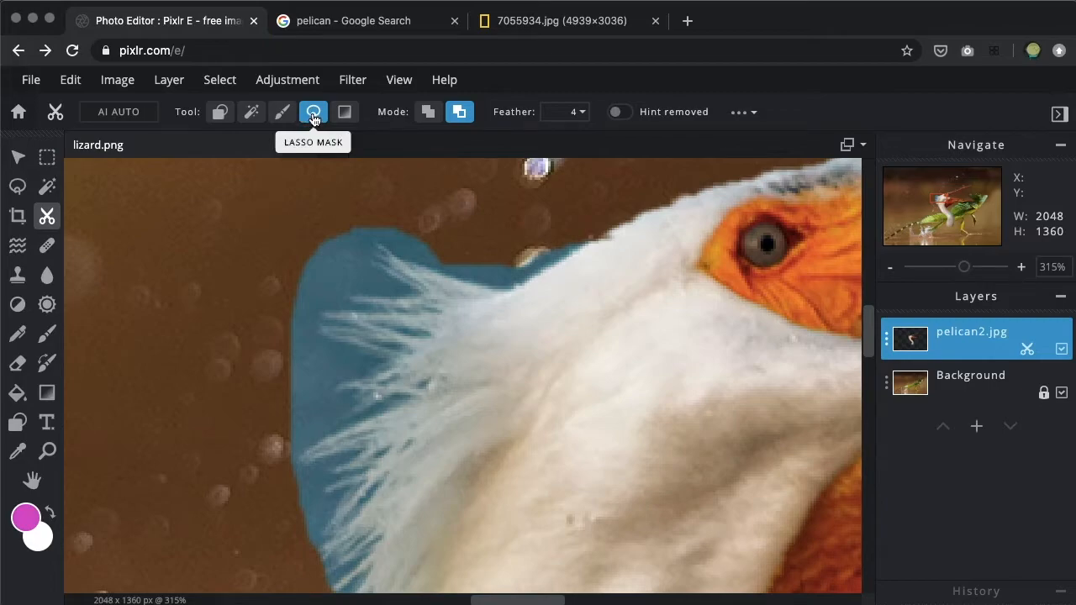
click(428, 115)
click(459, 118)
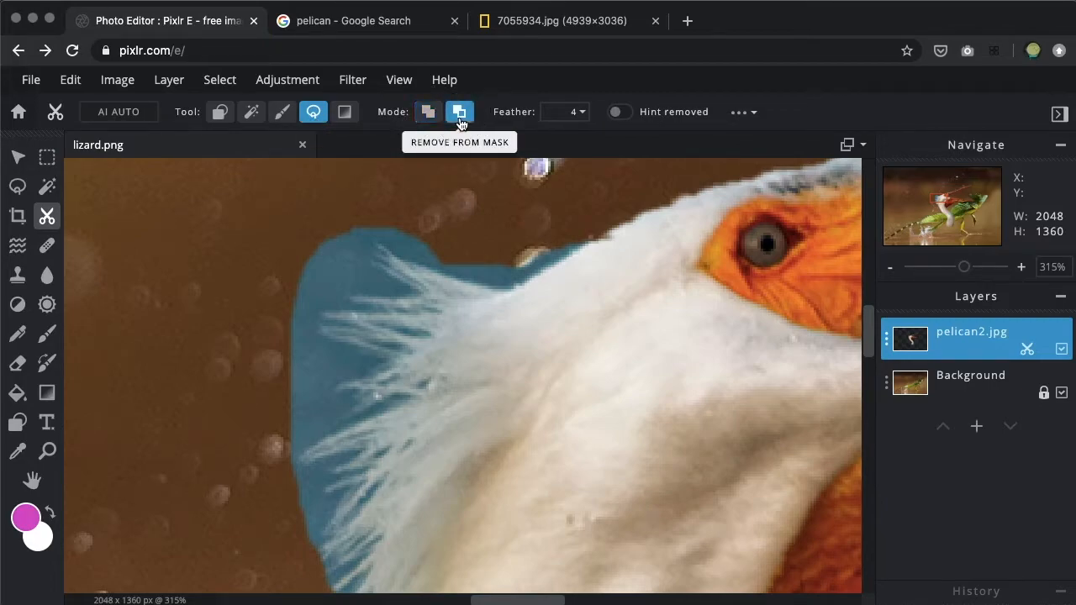
mouse_move(354, 241)
mouse_down()
mouse_move(277, 298)
mouse_move(246, 288)
mouse_up()
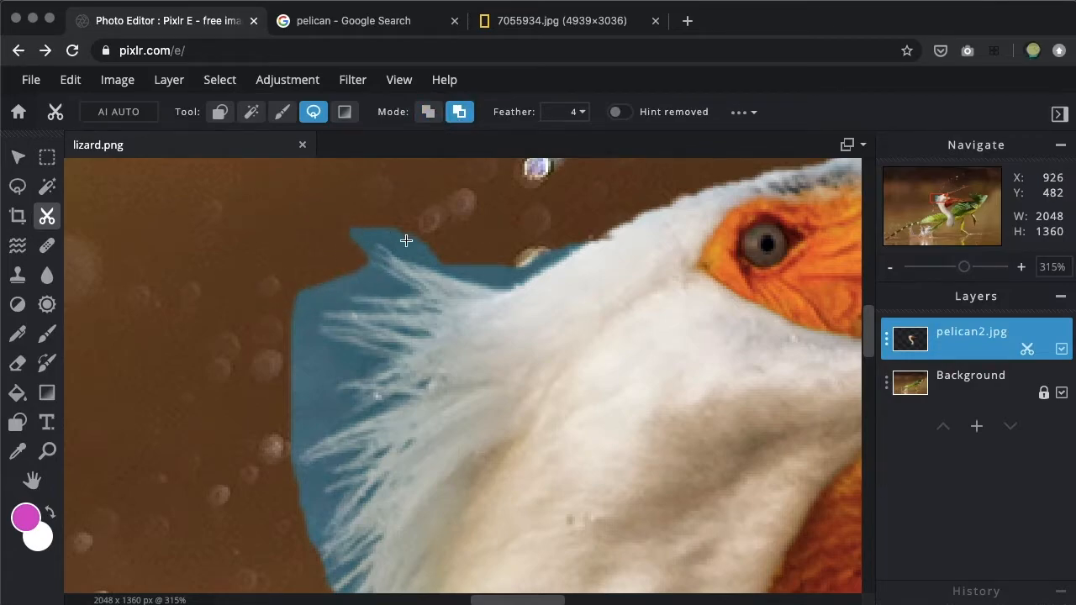
mouse_move(592, 238)
mouse_down()
mouse_move(513, 289)
mouse_move(493, 288)
mouse_move(406, 264)
mouse_move(373, 241)
mouse_move(384, 248)
mouse_move(375, 217)
mouse_up()
Step: Trim the thin blue fringe along the top of the pelican's head with the lasso mask
scroll(489, 262, up, 5)
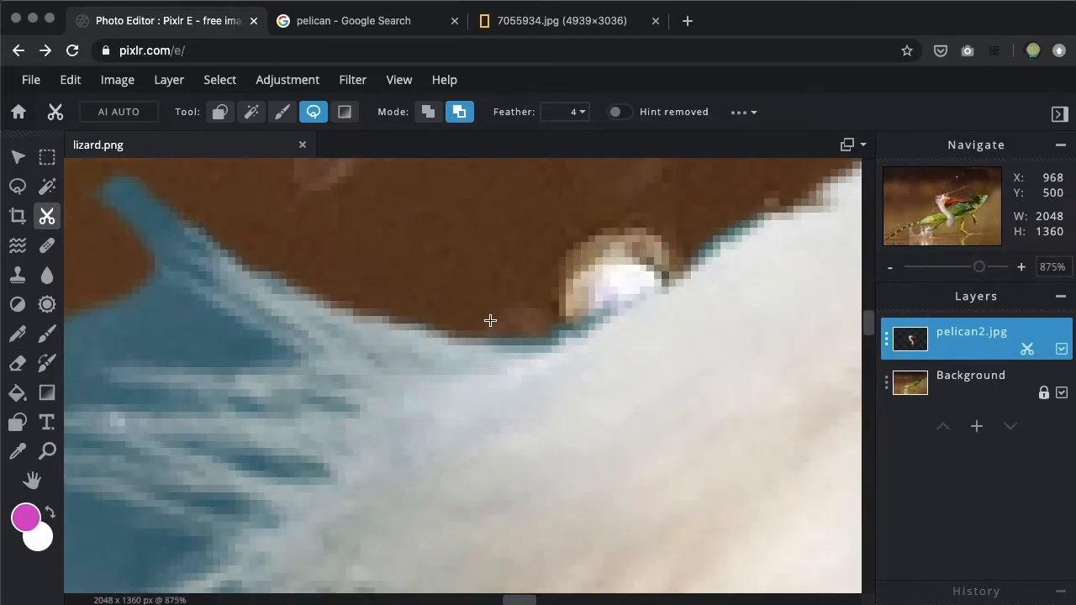
mouse_move(453, 336)
mouse_down()
mouse_move(514, 353)
mouse_move(564, 342)
mouse_move(629, 295)
mouse_move(596, 251)
mouse_up()
mouse_move(793, 194)
mouse_down()
mouse_move(687, 277)
mouse_move(548, 352)
mouse_move(540, 283)
mouse_move(574, 237)
mouse_up()
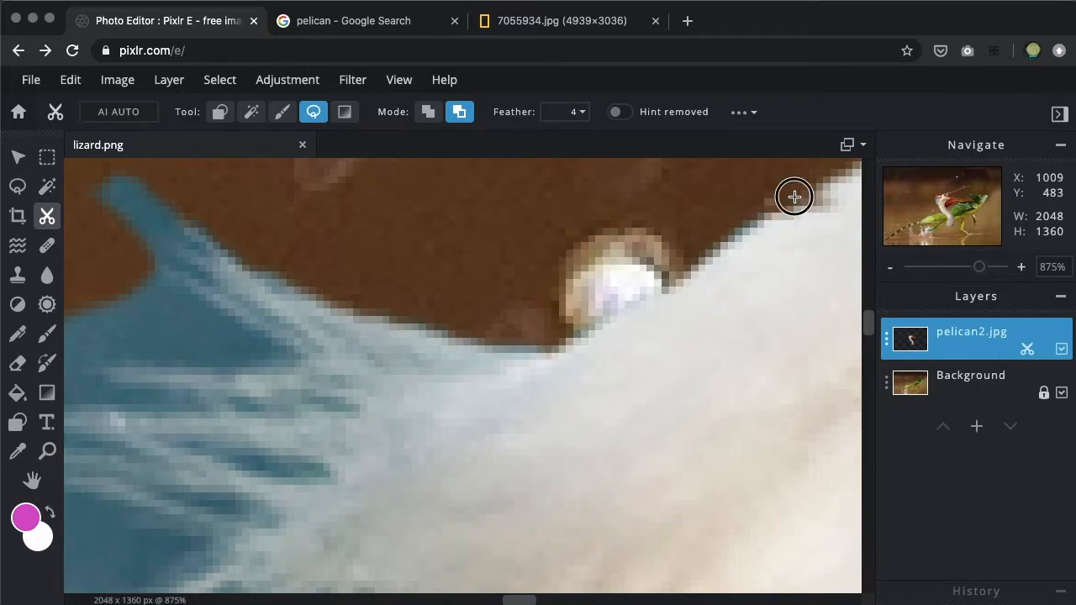
mouse_move(794, 197)
mouse_down()
mouse_move(701, 244)
mouse_move(770, 190)
mouse_up()
Step: Cut away the blue water between the feather strands at the back of the pelican's head, following each tuft
drag(318, 314, 522, 318)
mouse_move(382, 220)
mouse_down()
mouse_move(421, 266)
mouse_move(381, 246)
mouse_move(525, 361)
mouse_move(406, 287)
mouse_move(511, 369)
mouse_move(306, 371)
mouse_move(445, 384)
mouse_move(479, 401)
mouse_move(369, 421)
mouse_move(282, 413)
mouse_move(235, 422)
mouse_move(454, 441)
mouse_move(542, 481)
mouse_move(475, 481)
mouse_move(355, 444)
mouse_move(341, 443)
mouse_move(379, 466)
mouse_move(309, 452)
mouse_move(236, 453)
mouse_up()
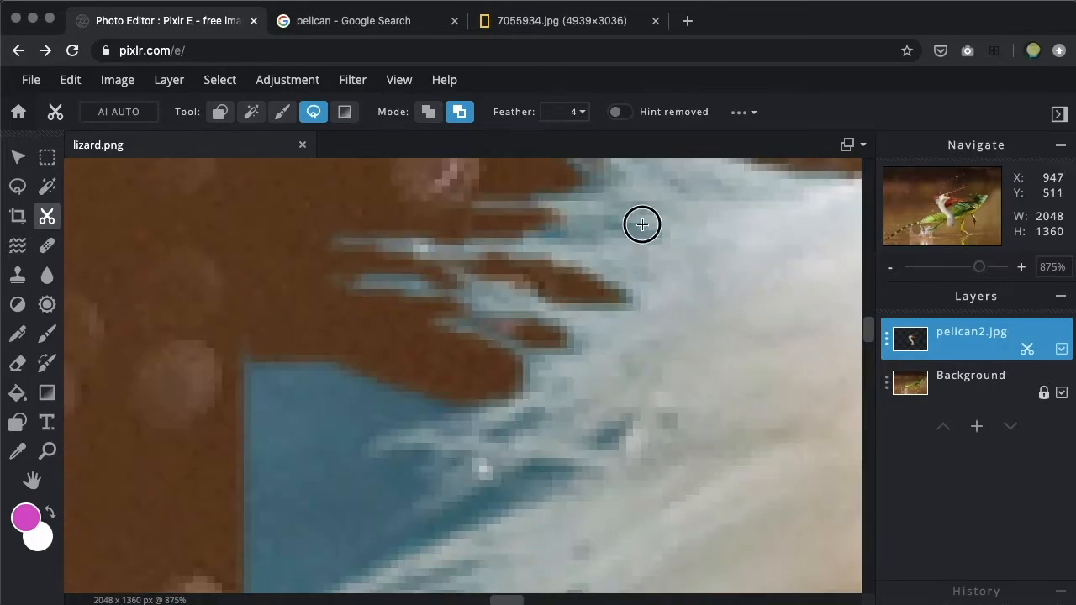
drag(641, 224, 577, 223)
mouse_move(482, 440)
mouse_down()
mouse_move(538, 406)
mouse_move(484, 437)
mouse_up()
drag(598, 445, 630, 412)
mouse_move(429, 522)
mouse_down()
mouse_move(456, 467)
mouse_move(420, 447)
mouse_up()
mouse_move(210, 344)
mouse_down()
mouse_move(500, 390)
mouse_move(469, 381)
mouse_up()
scroll(500, 390, down, 2)
Step: Continue trimming the leftover blue water around the lower head feathers and down the back of the pelican's neck
mouse_move(481, 353)
mouse_down()
mouse_move(295, 434)
mouse_move(170, 383)
mouse_up()
scroll(295, 386, down, 3)
drag(506, 233, 542, 198)
mouse_move(193, 338)
mouse_down()
mouse_move(298, 456)
mouse_move(261, 279)
mouse_up()
drag(329, 273, 252, 344)
drag(361, 199, 277, 274)
drag(420, 273, 311, 429)
drag(423, 470, 392, 277)
drag(344, 368, 378, 269)
scroll(387, 362, down, 5)
mouse_move(575, 580)
mouse_down()
mouse_move(549, 436)
mouse_move(384, 311)
mouse_up()
mouse_move(320, 229)
mouse_down()
mouse_move(481, 561)
mouse_move(336, 252)
mouse_up()
Step: Switch the lasso mask to add mode and restore the parts of the pelican missing along the cutout edge
scroll(576, 406, up, 3)
scroll(538, 378, down, 5)
scroll(504, 370, down, 3)
click(429, 112)
drag(505, 363, 664, 227)
drag(220, 356, 537, 336)
scroll(420, 337, up, 5)
Step: Return the lasso mask to remove mode and trim the excess water beneath the pelican's pouch and lower beak
click(460, 112)
drag(223, 333, 471, 244)
mouse_move(411, 209)
mouse_down()
mouse_move(140, 412)
mouse_move(537, 336)
mouse_up()
drag(773, 242, 433, 473)
drag(165, 394, 172, 416)
scroll(236, 355, right, 6)
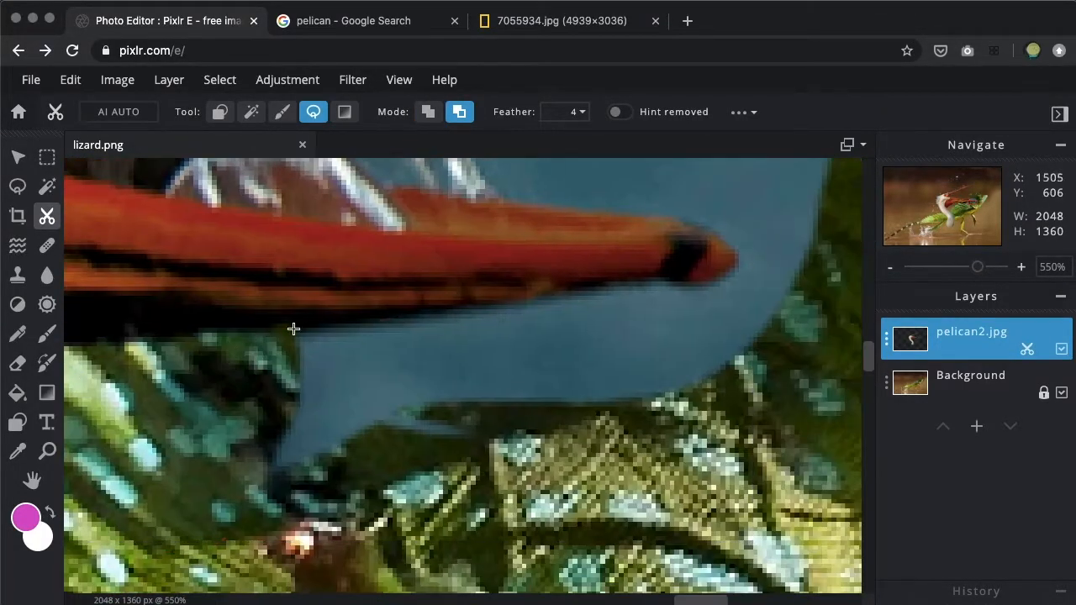
Step: Remove the remaining water around the tip of the lower beak and back along its edge
drag(236, 356, 244, 391)
scroll(521, 412, right, 3)
drag(521, 417, 513, 408)
scroll(337, 253, left, 8)
drag(110, 239, 118, 269)
drag(447, 358, 605, 385)
mouse_move(134, 240)
mouse_down()
mouse_move(577, 384)
mouse_move(194, 336)
mouse_move(650, 410)
mouse_move(129, 355)
mouse_up()
Step: Use the lasso mask in add mode to restore the missing underside of the upper beak
click(427, 112)
click(460, 112)
scroll(527, 304, down, 8)
scroll(664, 180, up, 4)
click(428, 112)
drag(227, 437, 694, 260)
Step: In remove mode, trim the blue water along the underside of the upper beak out to its tip
scroll(324, 416, up, 5)
click(460, 112)
drag(168, 521, 559, 231)
mouse_move(373, 337)
mouse_down()
mouse_move(771, 188)
mouse_move(379, 361)
mouse_up()
scroll(321, 350, right, 10)
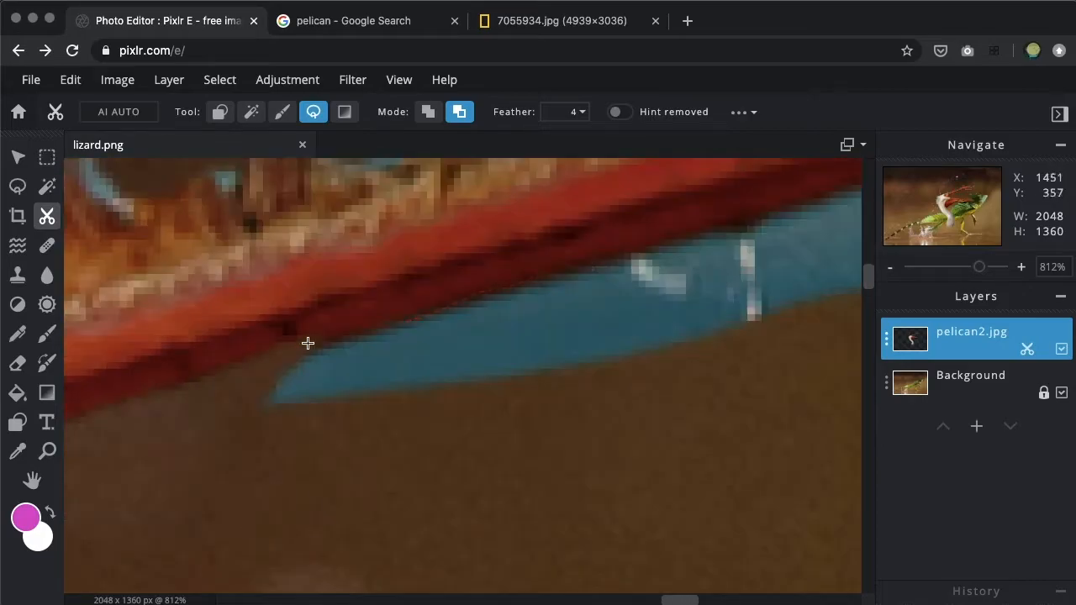
drag(218, 381, 790, 337)
scroll(709, 219, right, 5)
drag(708, 202, 403, 429)
Step: Trim the leftover water along the upper beak's top edge and around its bumps, working back toward the head
scroll(675, 329, up, 3)
scroll(580, 370, left, 4)
mouse_move(743, 336)
mouse_down()
mouse_move(510, 374)
mouse_move(538, 336)
mouse_up()
drag(202, 378, 673, 320)
mouse_move(622, 363)
mouse_down()
mouse_move(648, 308)
mouse_move(626, 360)
mouse_up()
drag(252, 462, 446, 437)
drag(384, 459, 210, 454)
drag(356, 470, 757, 292)
mouse_move(595, 347)
mouse_down()
mouse_move(292, 456)
mouse_move(580, 341)
mouse_up()
Step: Cut away the blue fringe around the small crest where the upper beak meets the pelican's head
scroll(580, 340, left, 7)
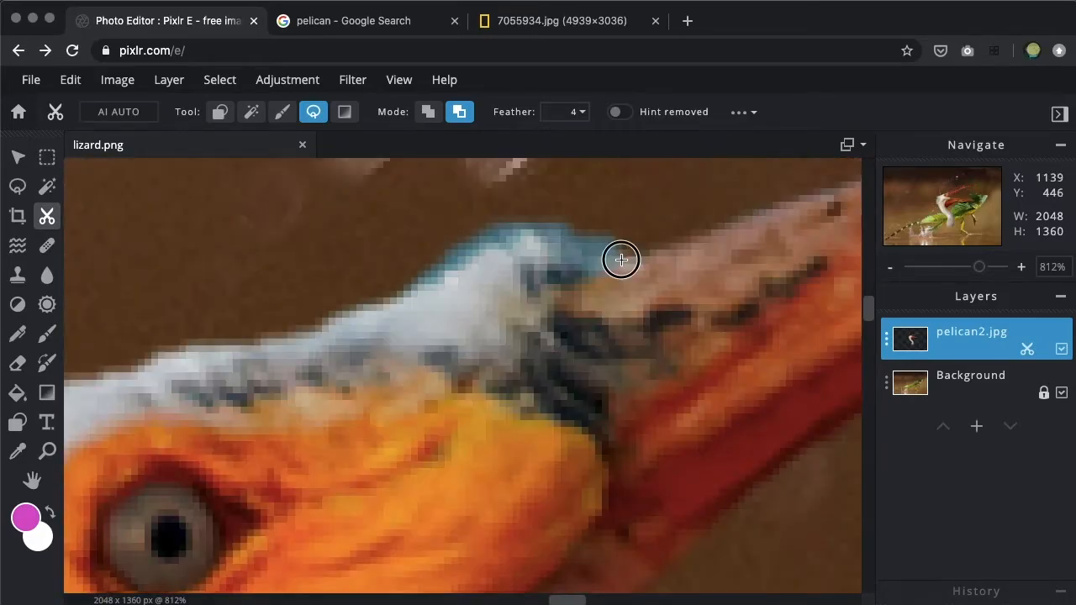
drag(619, 260, 622, 243)
scroll(569, 317, left, 10)
Step: Move the pelican cutout over the lizard's neck and scale it to 1403 × 789 px at left 802, top -17
scroll(494, 398, down, 10)
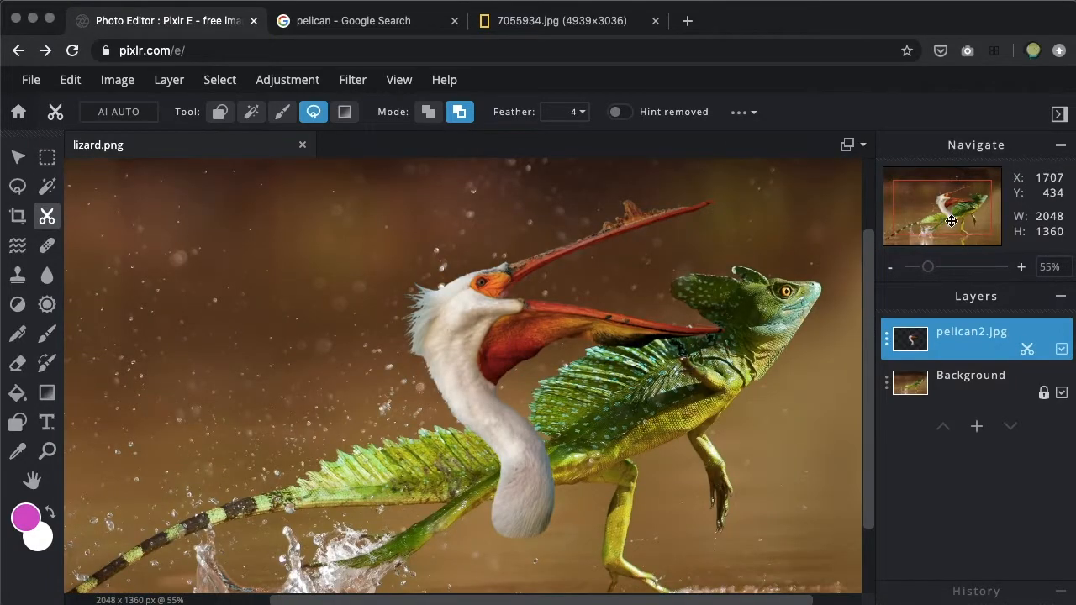
drag(931, 267, 926, 270)
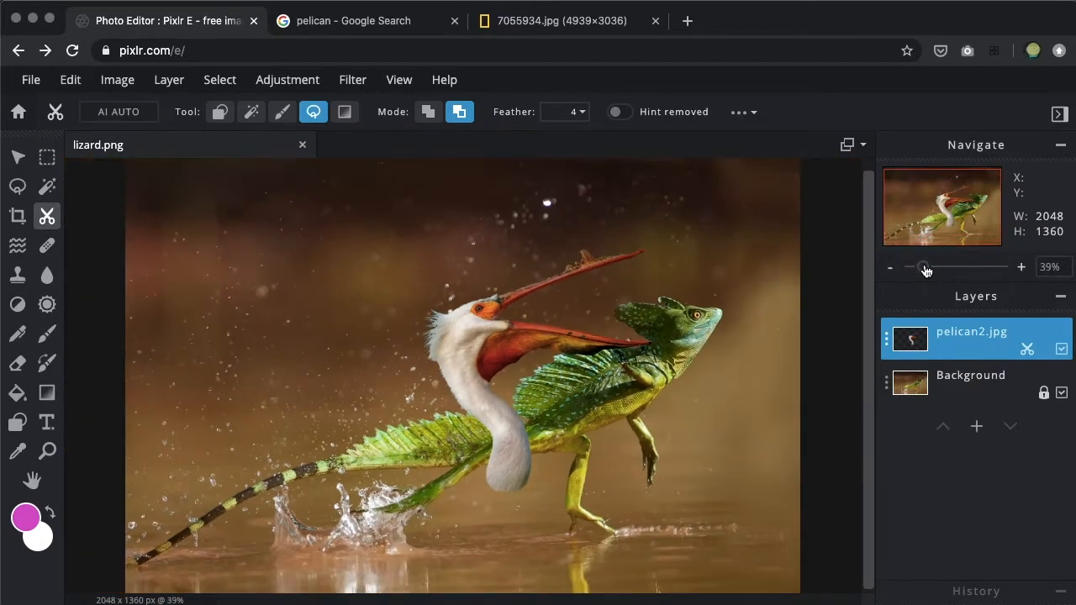
click(18, 157)
drag(484, 402, 637, 291)
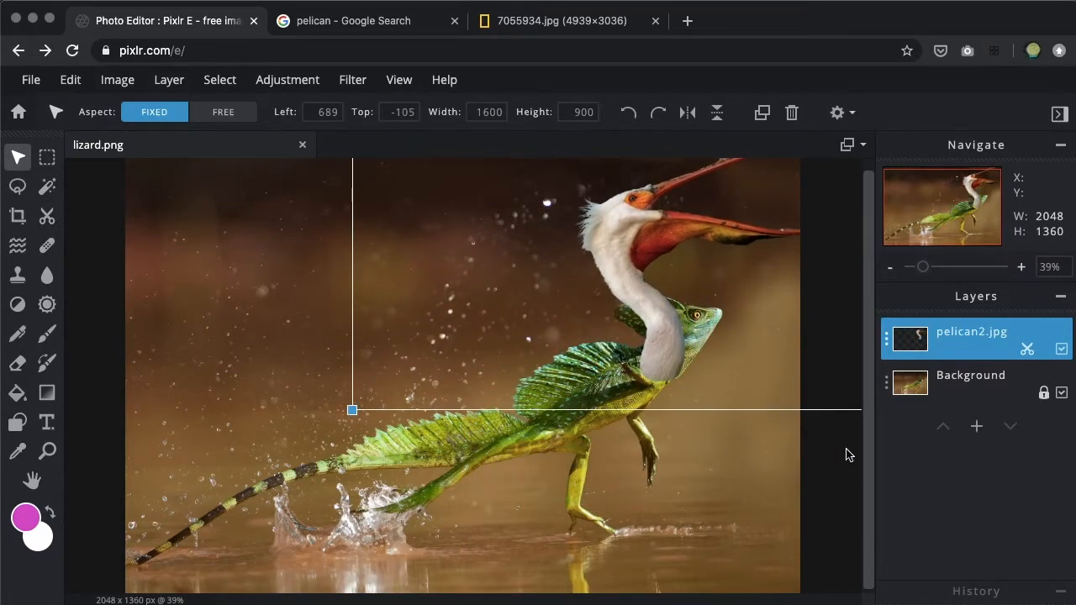
click(890, 267)
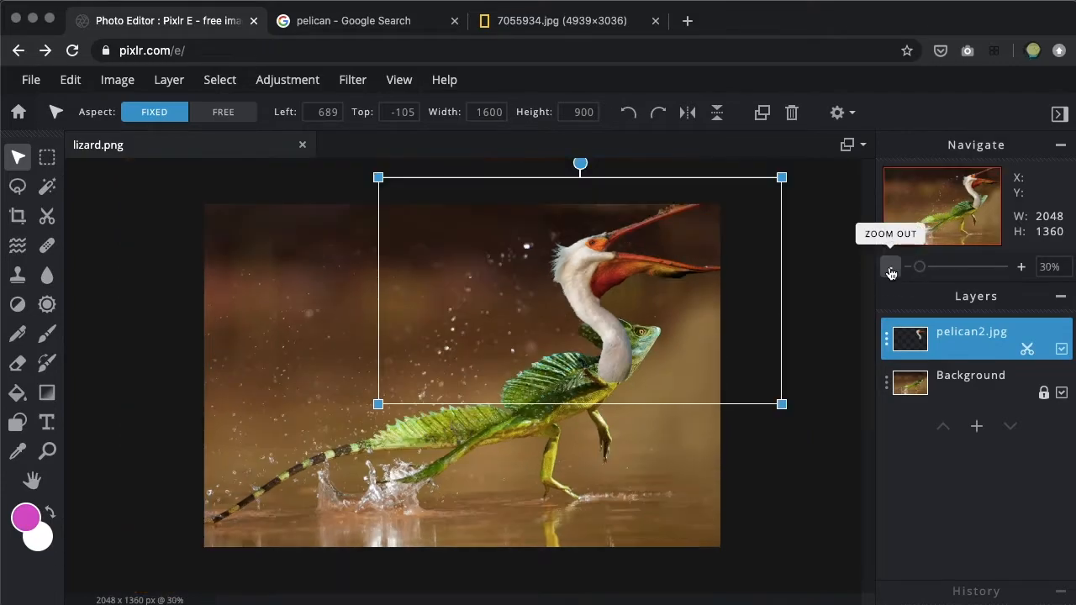
mouse_move(601, 328)
mouse_down()
mouse_move(627, 307)
mouse_move(597, 319)
mouse_move(598, 333)
mouse_up()
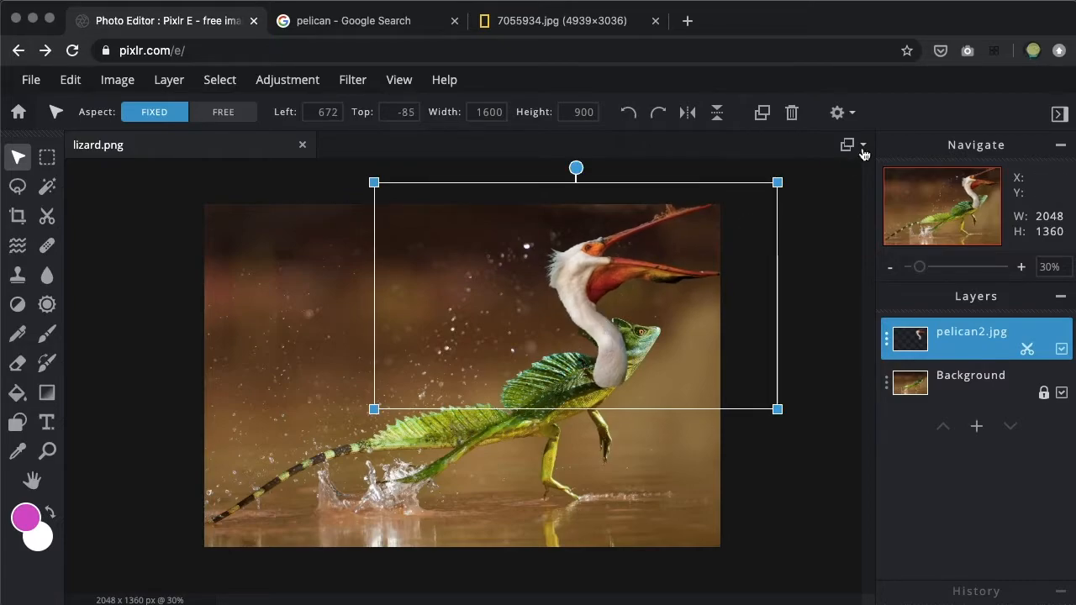
drag(780, 180, 728, 211)
drag(548, 313, 580, 302)
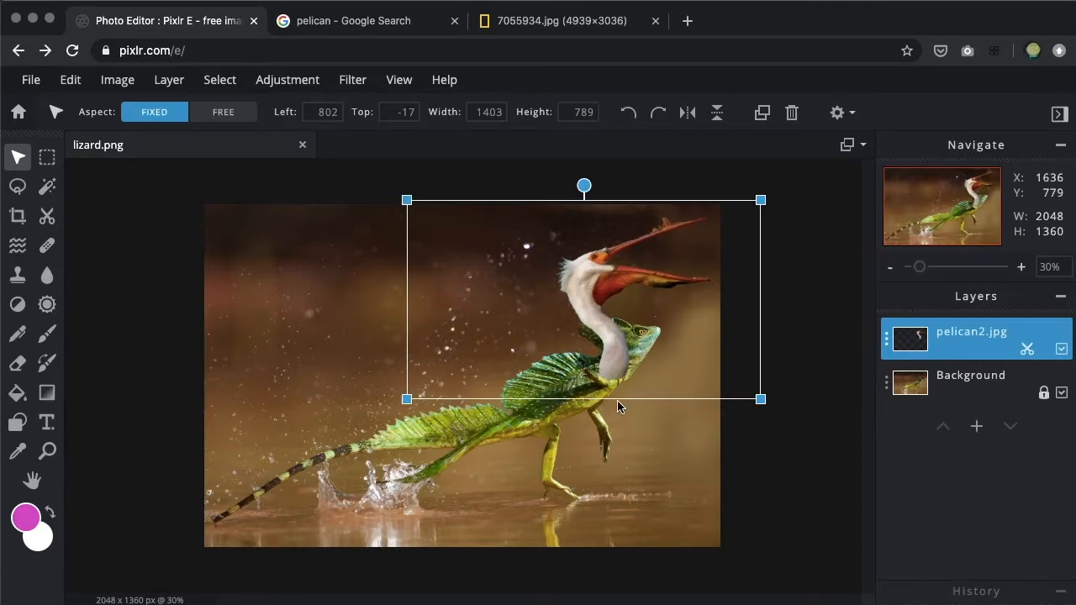
Step: Nudge the pelican layer slightly down and right to line up the neck's base with the lizard's shoulders
scroll(618, 407, up, 3)
key(Down)
key(Down)
key(Right)
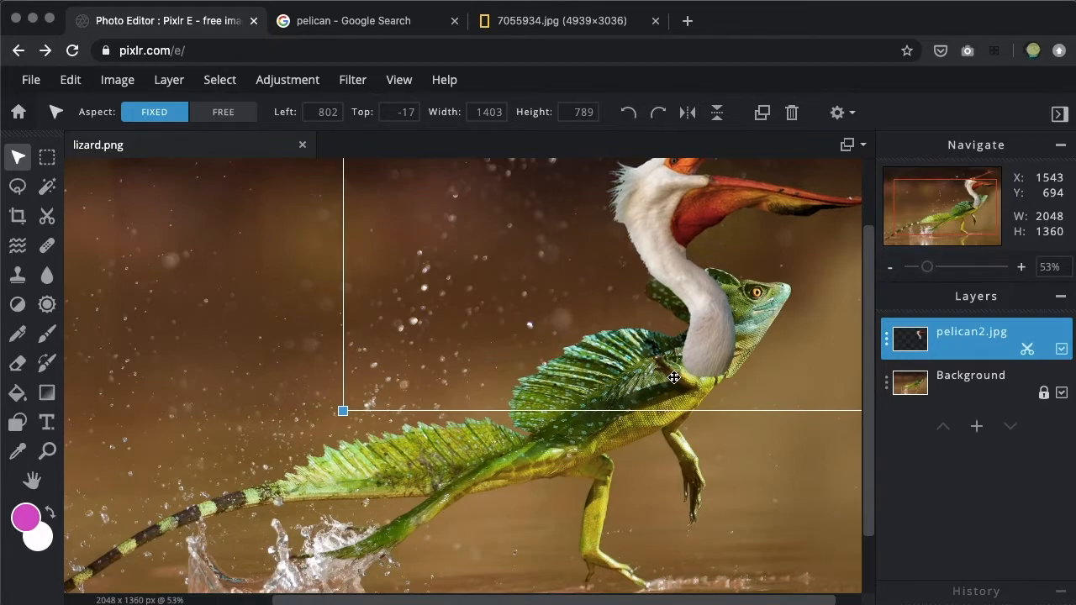
key(Down)
key(Down)
key(Down)
key(Right)
key(Right)
key(Right)
key(Right)
key(Down)
key(Left)
key(Left)
key(Right)
key(Down)
key(Up)
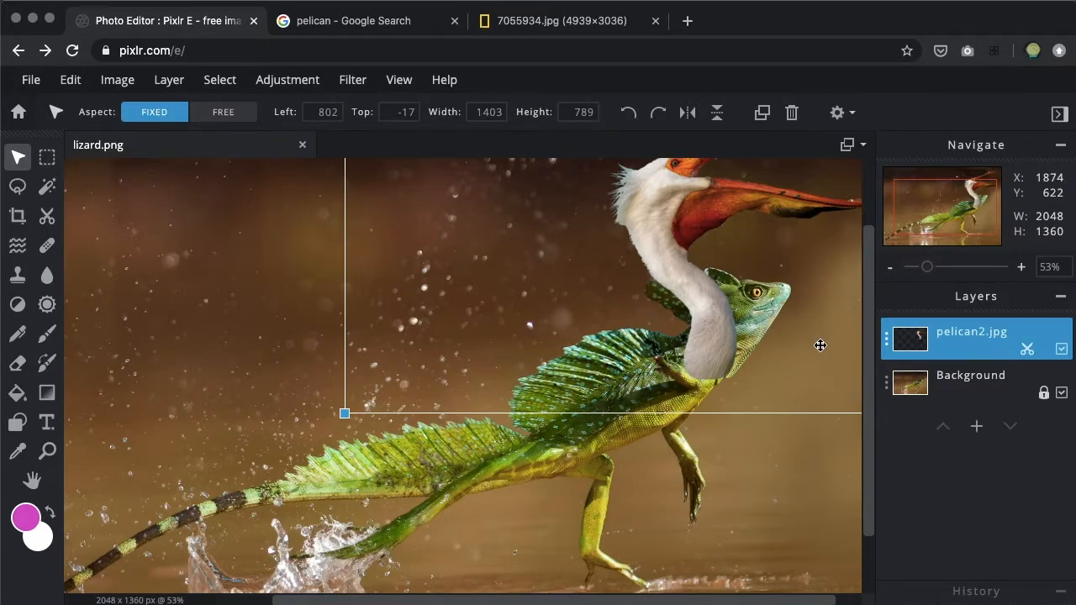
Step: On the Background layer, clone nearby backdrop over the lizard's head and the crest behind the pelican's neck
click(1047, 399)
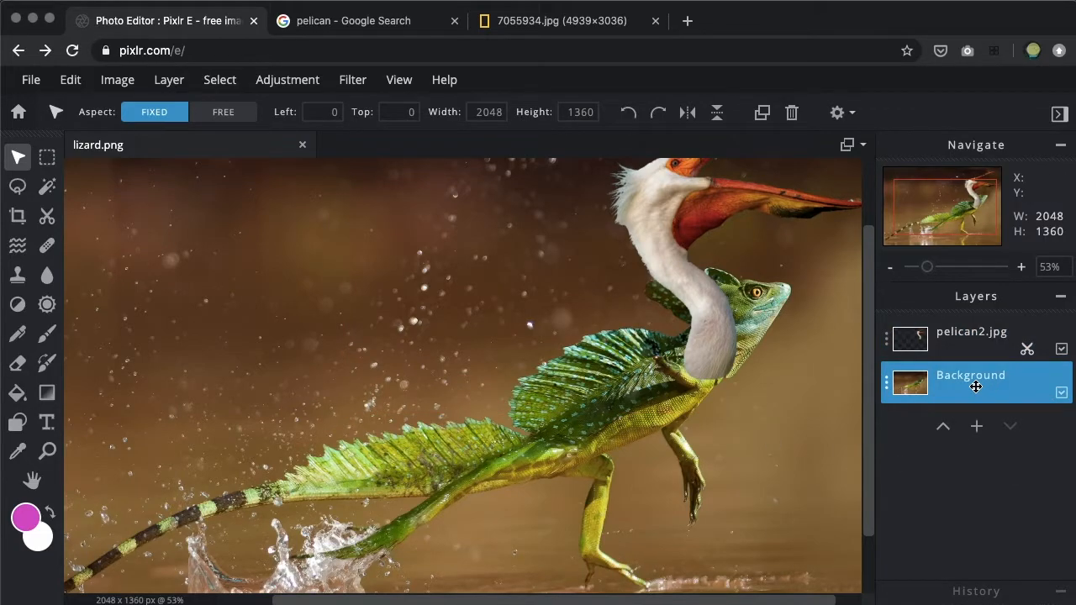
click(17, 277)
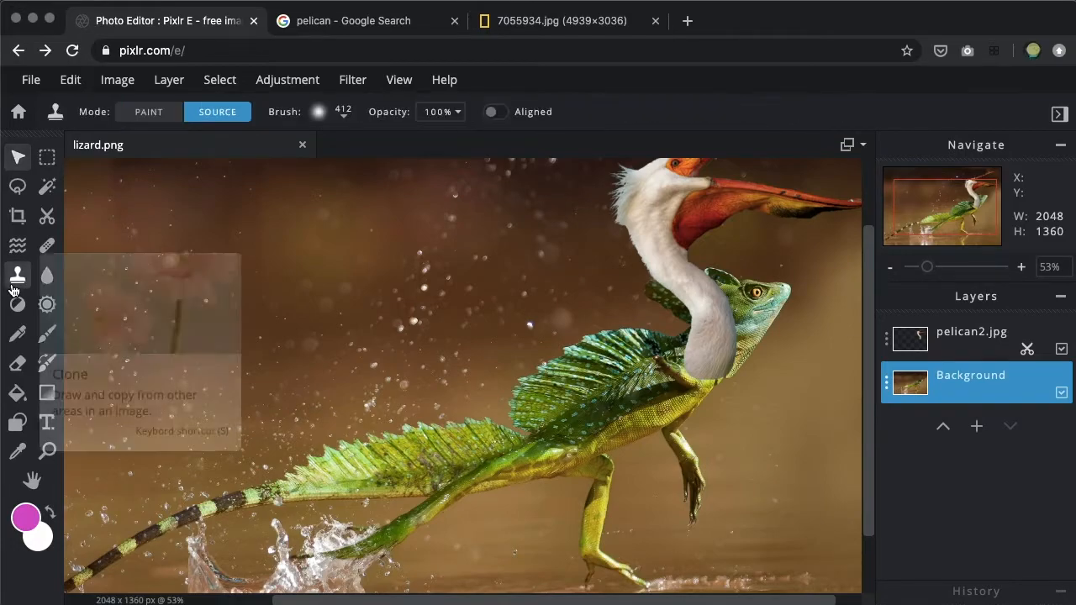
click(786, 407)
key(alt)
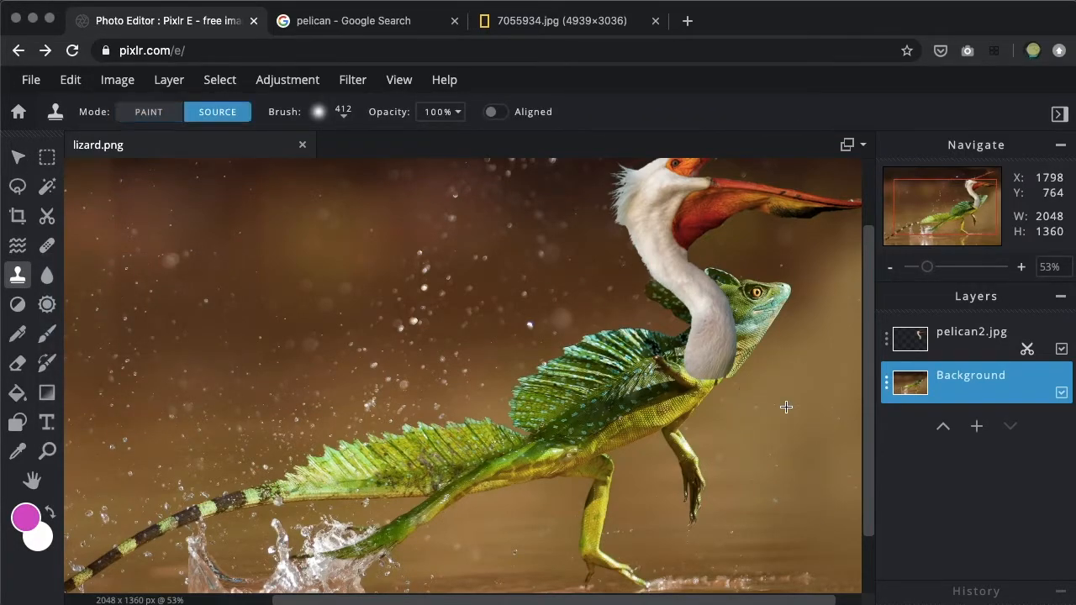
alt+click(786, 407)
alt+click(763, 345)
click(763, 345)
mouse_move(763, 346)
mouse_down()
mouse_move(756, 356)
mouse_move(772, 297)
mouse_move(741, 342)
mouse_up()
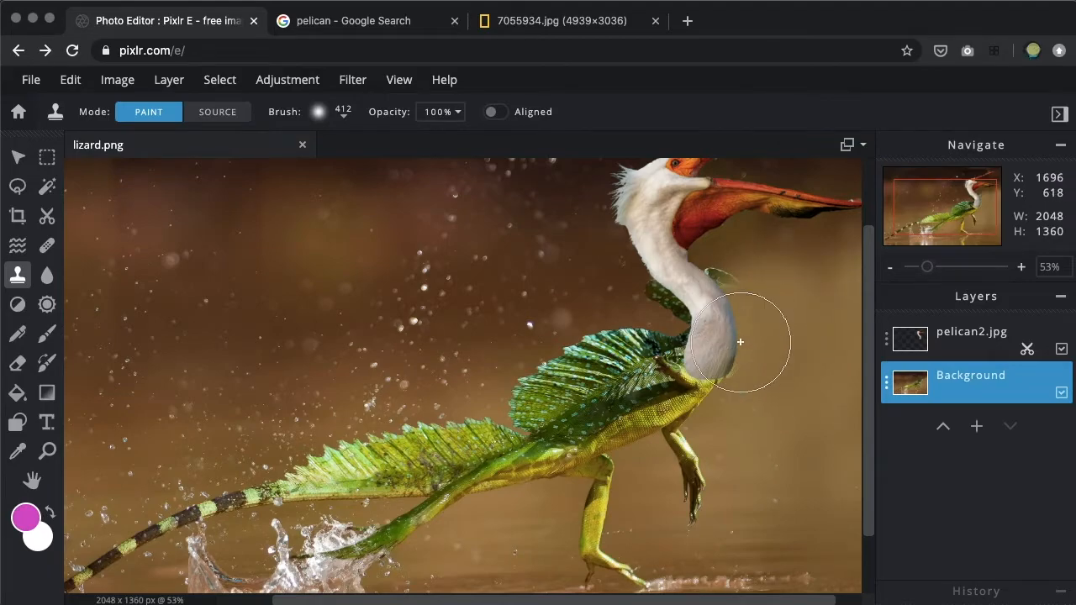
alt+click(561, 266)
drag(668, 278, 690, 291)
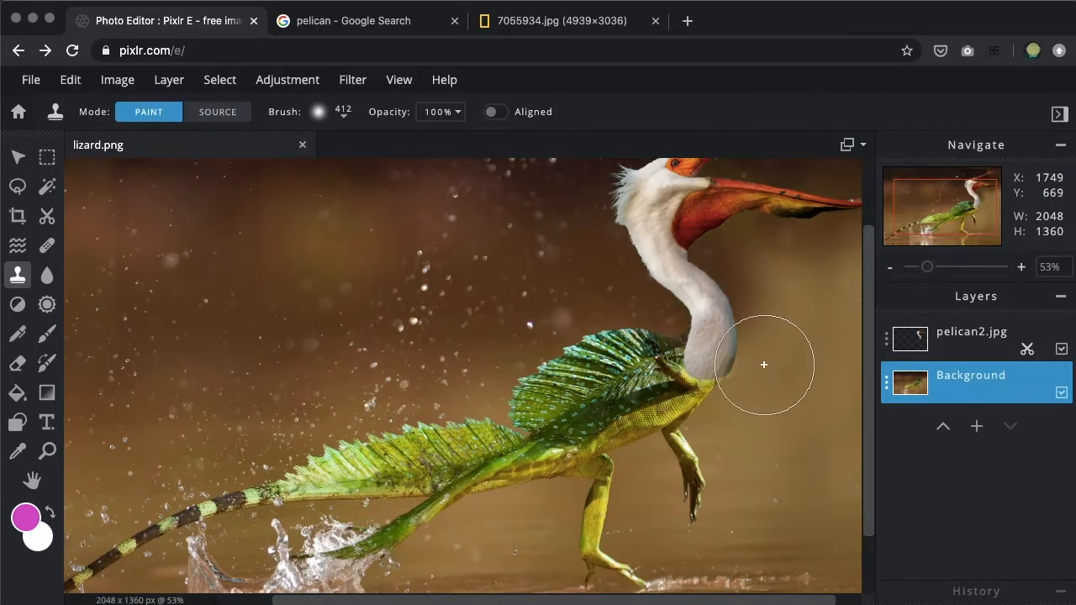
Step: Set the clone brush to 150 px and clean up the remaining crest traces beside the base of the pelican's neck
scroll(759, 364, up, 5)
scroll(656, 384, down, 1)
click(343, 116)
click(348, 172)
click(255, 233)
mouse_move(623, 285)
mouse_down()
mouse_move(588, 287)
mouse_move(615, 284)
mouse_up()
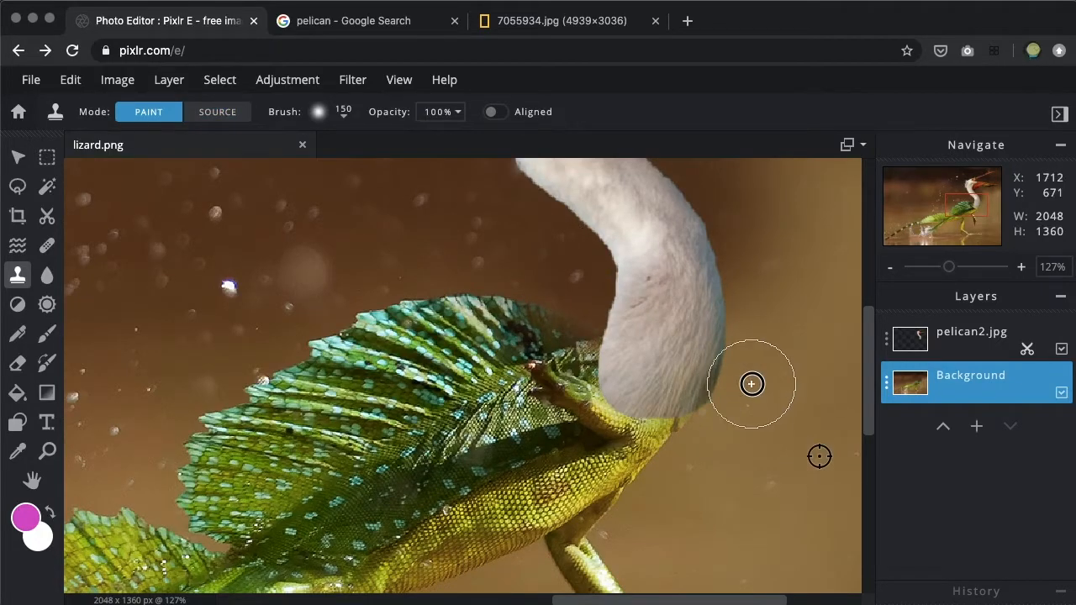
scroll(722, 362, down, 5)
scroll(682, 339, up, 2)
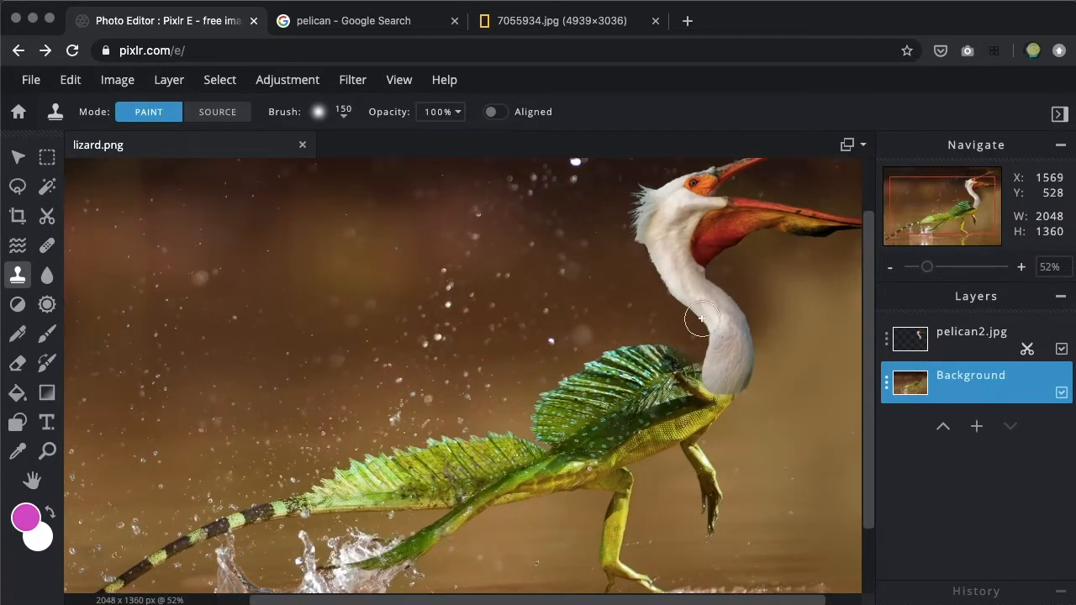
drag(956, 206, 1006, 181)
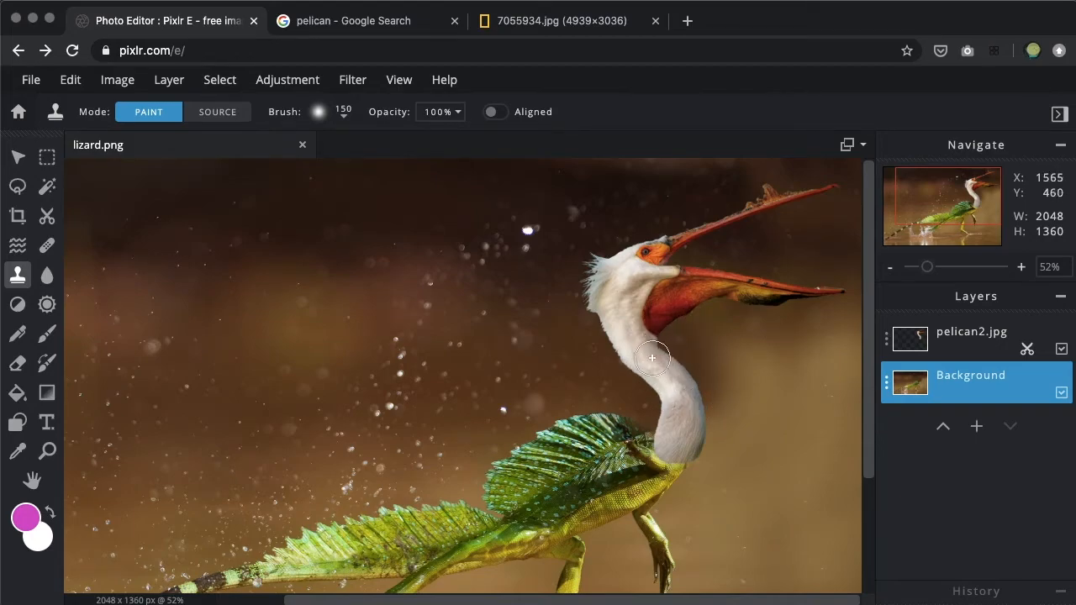
mouse_move(661, 454)
mouse_down()
mouse_move(695, 450)
mouse_move(660, 469)
mouse_move(650, 447)
mouse_move(653, 429)
mouse_move(679, 444)
mouse_up()
scroll(685, 448, down, 4)
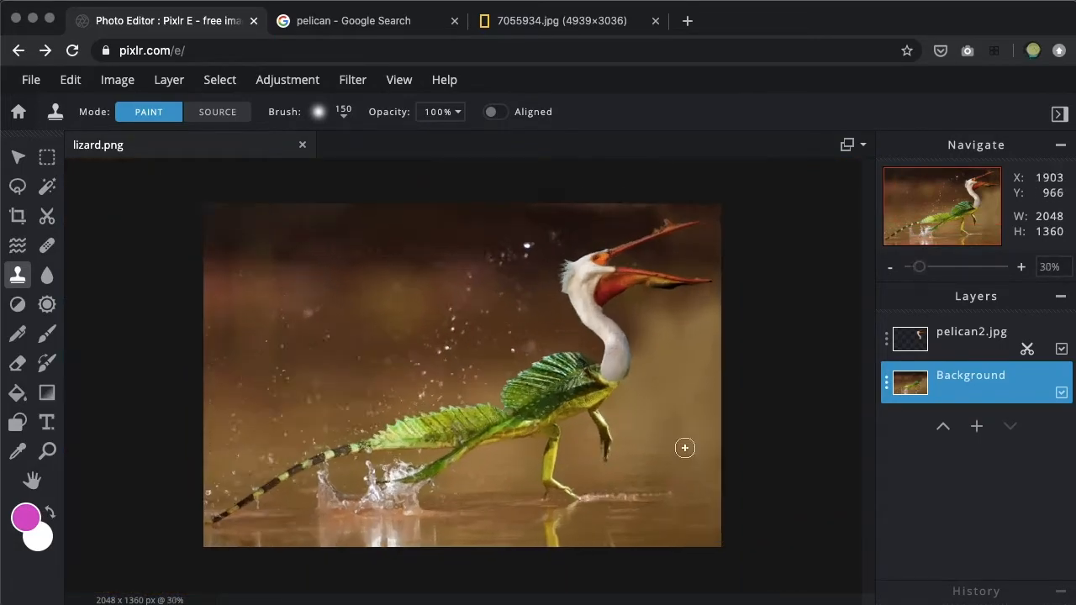
Step: Erase the hard lower edge of the pelican's neck with a soft 100 px brush to blend it into the lizard's shoulders
scroll(685, 448, up, 6)
drag(961, 211, 1002, 210)
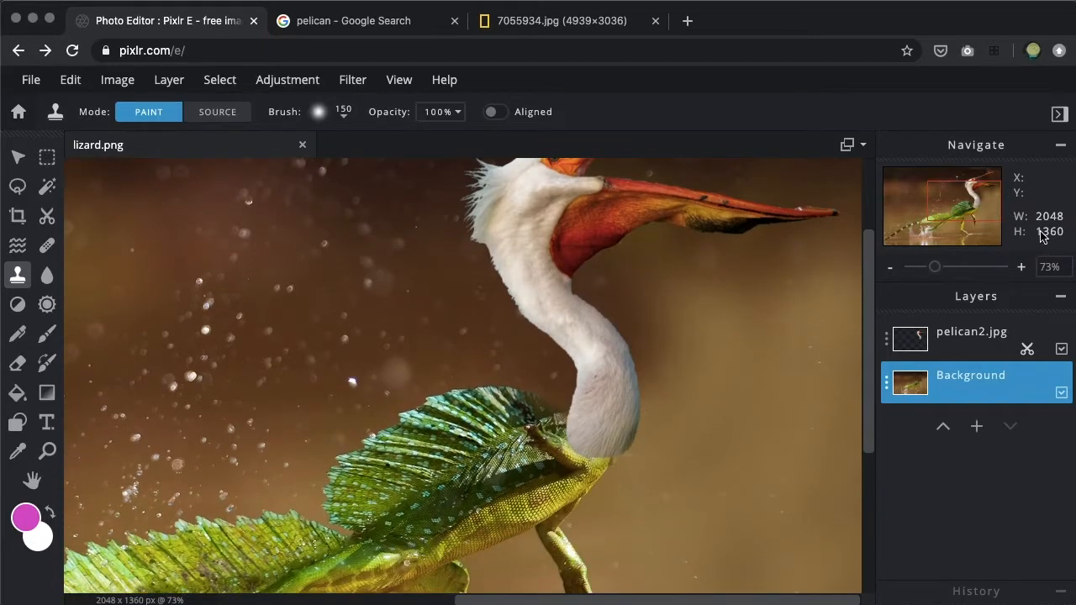
drag(934, 268, 954, 267)
drag(990, 201, 974, 208)
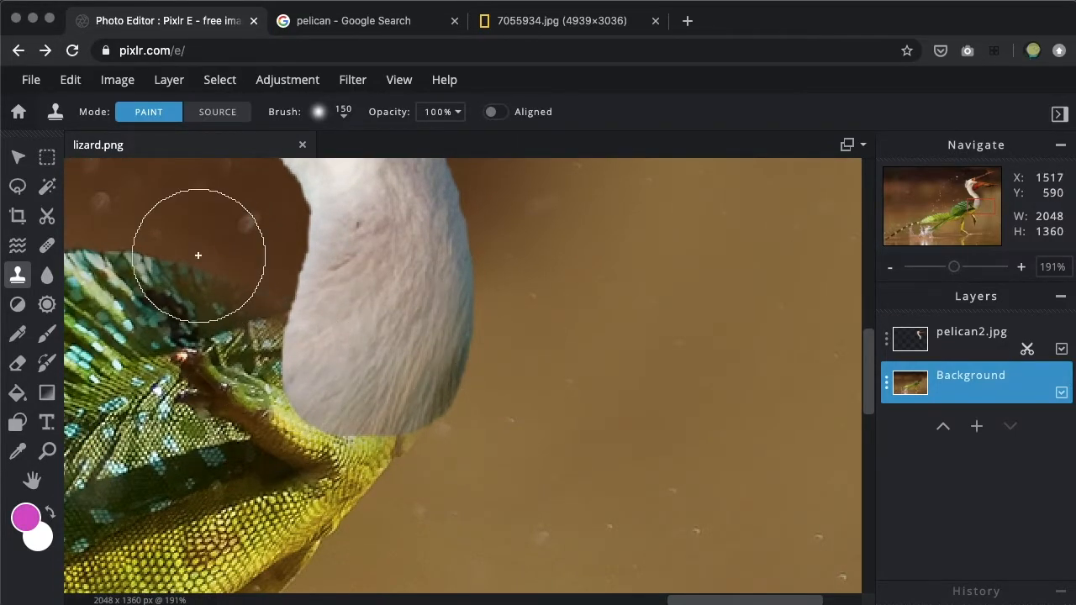
click(15, 370)
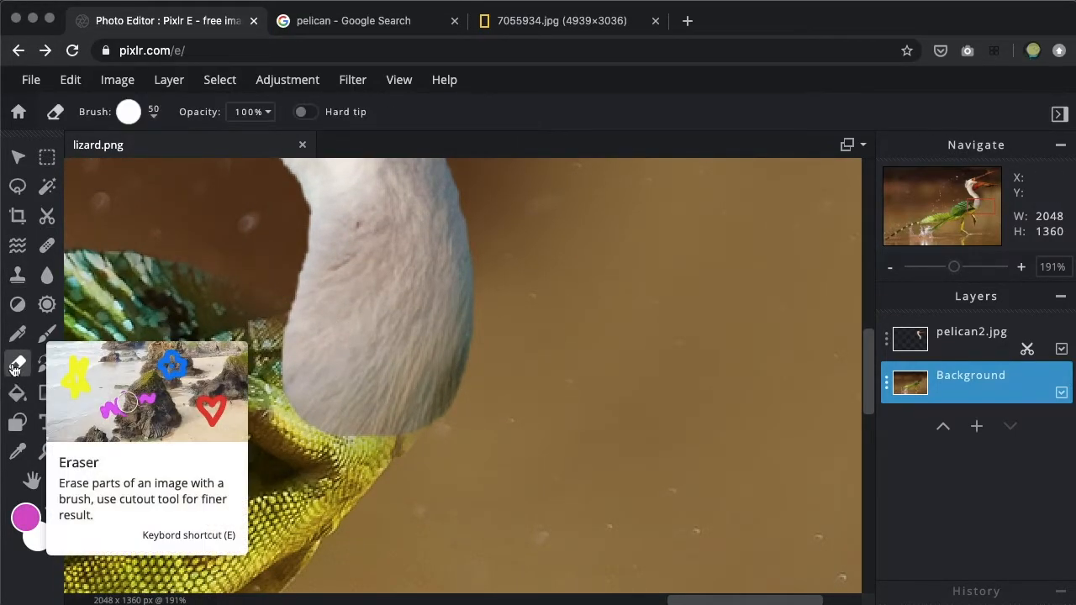
click(139, 112)
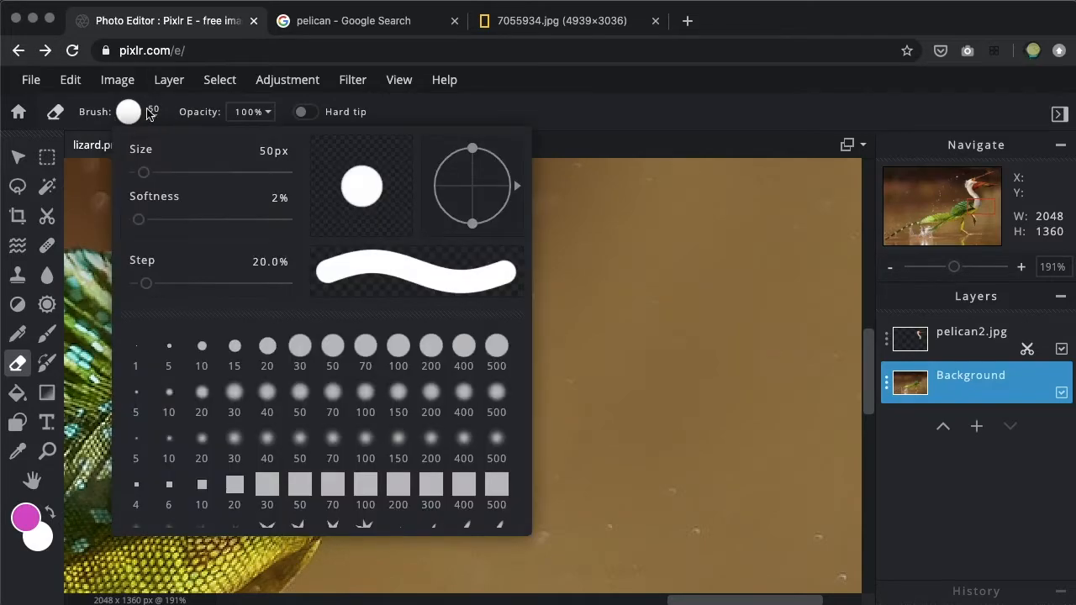
click(365, 439)
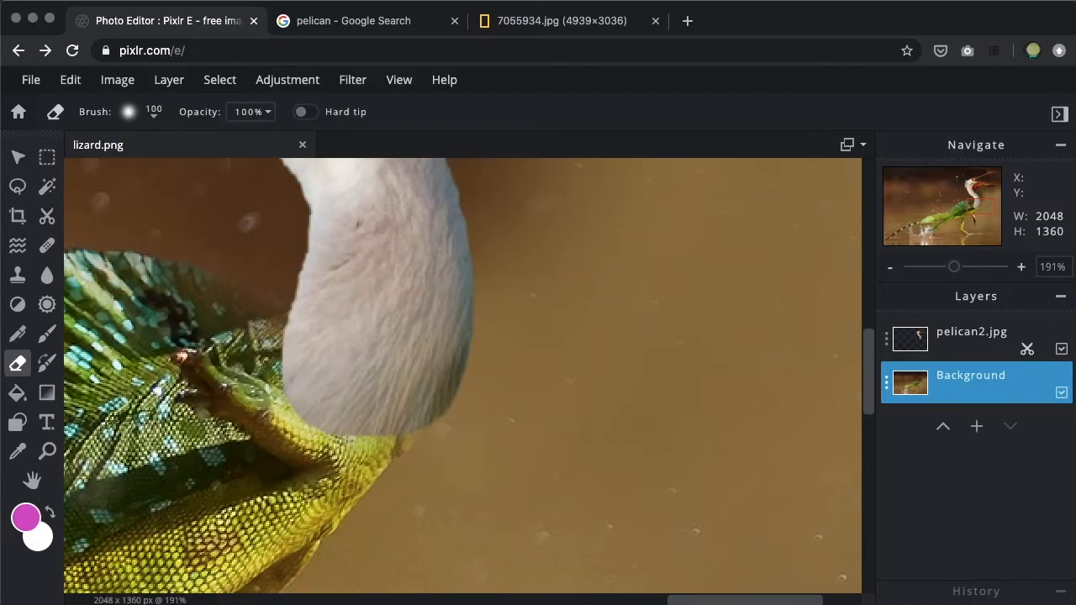
click(950, 349)
mouse_move(320, 426)
mouse_down()
mouse_move(302, 450)
mouse_move(347, 449)
mouse_move(375, 474)
mouse_move(315, 474)
mouse_move(252, 436)
mouse_move(231, 393)
mouse_move(246, 375)
mouse_move(247, 332)
mouse_move(238, 391)
mouse_move(246, 417)
mouse_move(230, 328)
mouse_move(226, 350)
mouse_move(248, 304)
mouse_move(222, 357)
mouse_move(230, 350)
mouse_move(257, 423)
mouse_move(248, 347)
mouse_move(233, 398)
mouse_move(241, 338)
mouse_move(230, 375)
mouse_move(240, 403)
mouse_up()
mouse_move(459, 452)
mouse_down()
mouse_move(489, 417)
mouse_move(452, 458)
mouse_move(493, 407)
mouse_move(445, 465)
mouse_move(523, 323)
mouse_move(440, 478)
mouse_move(375, 512)
mouse_move(464, 447)
mouse_move(338, 504)
mouse_up()
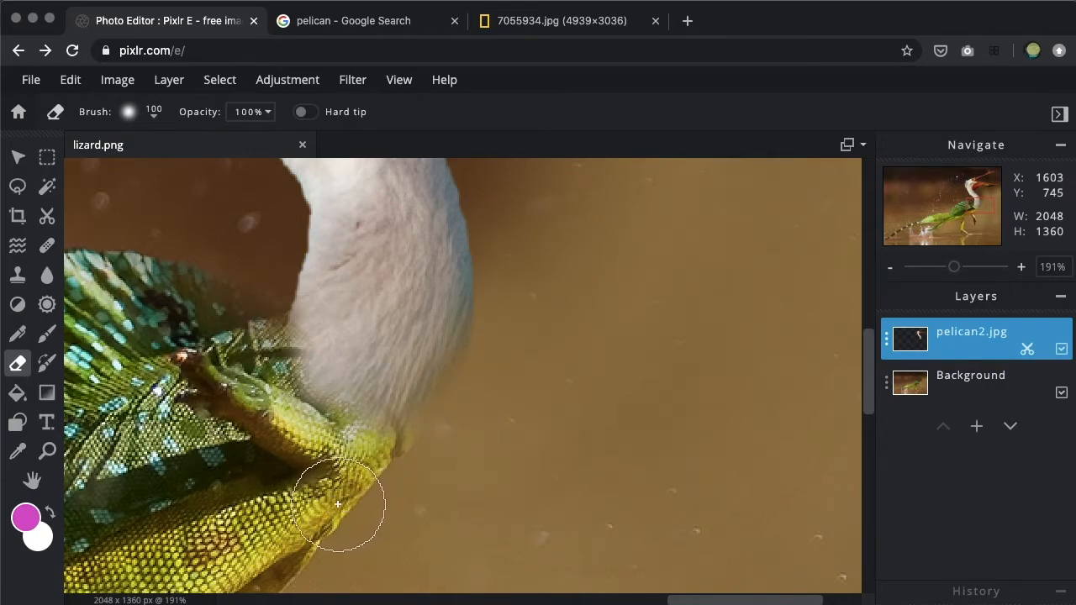
Step: Try to soften the back edge of the pelican's neck on the masked layer with a 50 px Blur brush at strength 40
drag(986, 207, 975, 197)
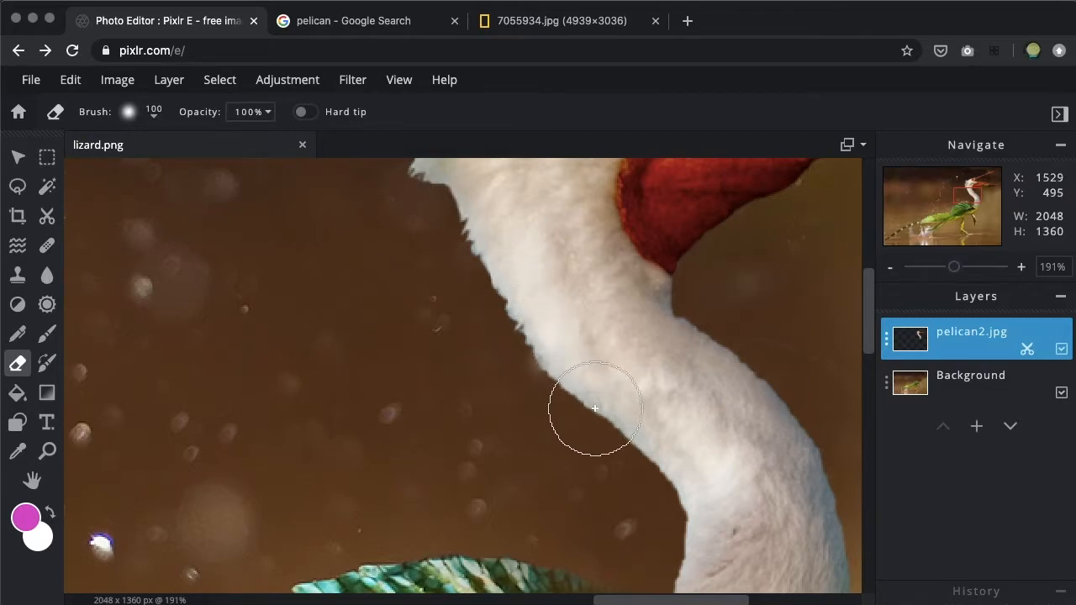
mouse_move(496, 351)
mouse_down()
mouse_move(579, 392)
mouse_move(595, 439)
mouse_up()
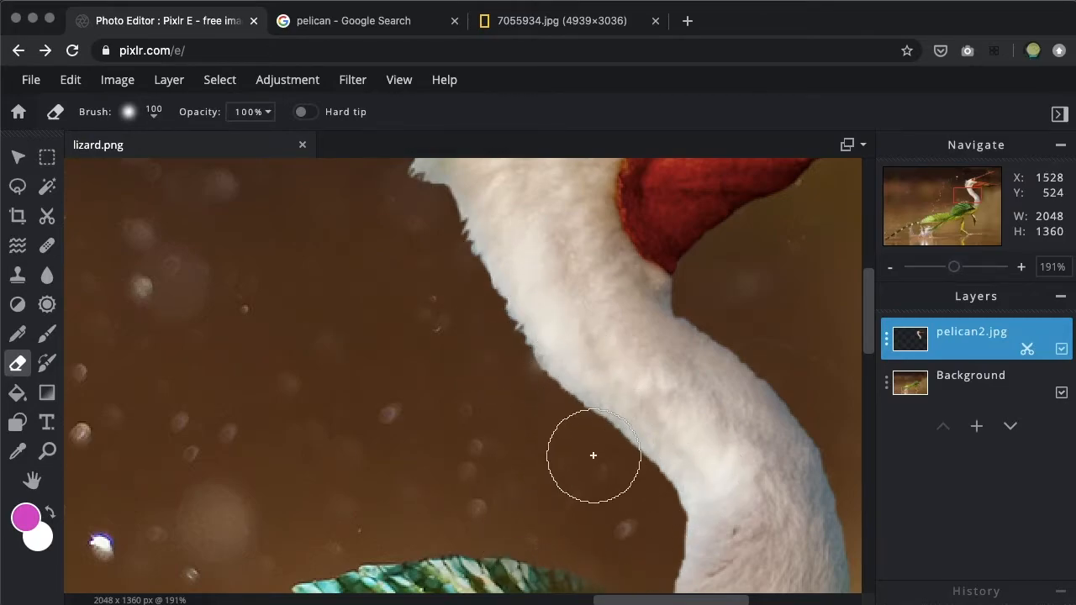
click(46, 278)
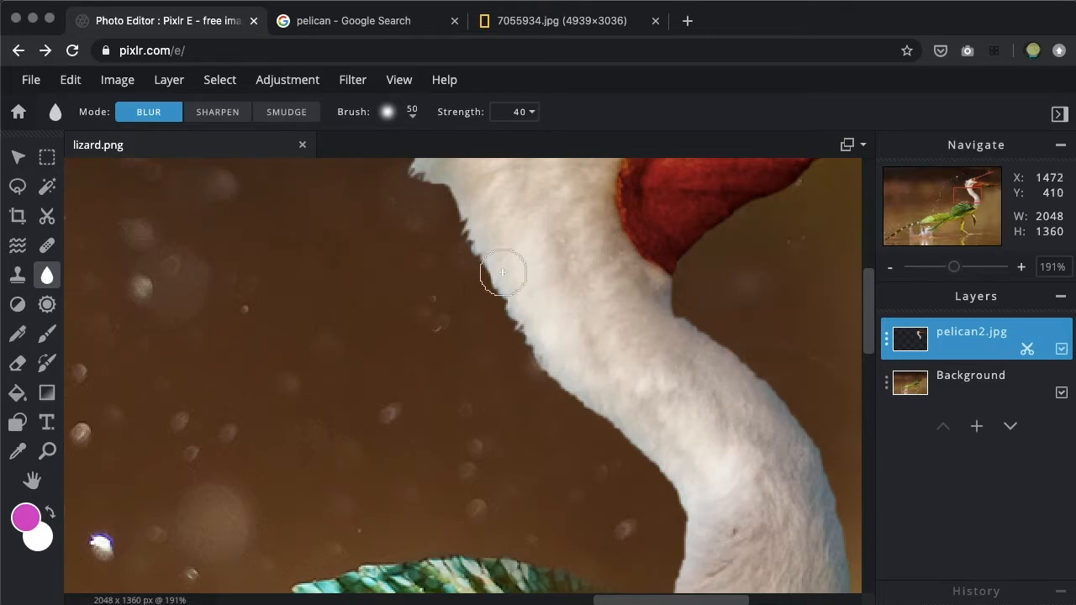
mouse_move(504, 305)
mouse_down()
mouse_move(576, 403)
mouse_move(563, 395)
mouse_move(648, 451)
mouse_move(677, 505)
mouse_move(675, 540)
mouse_up()
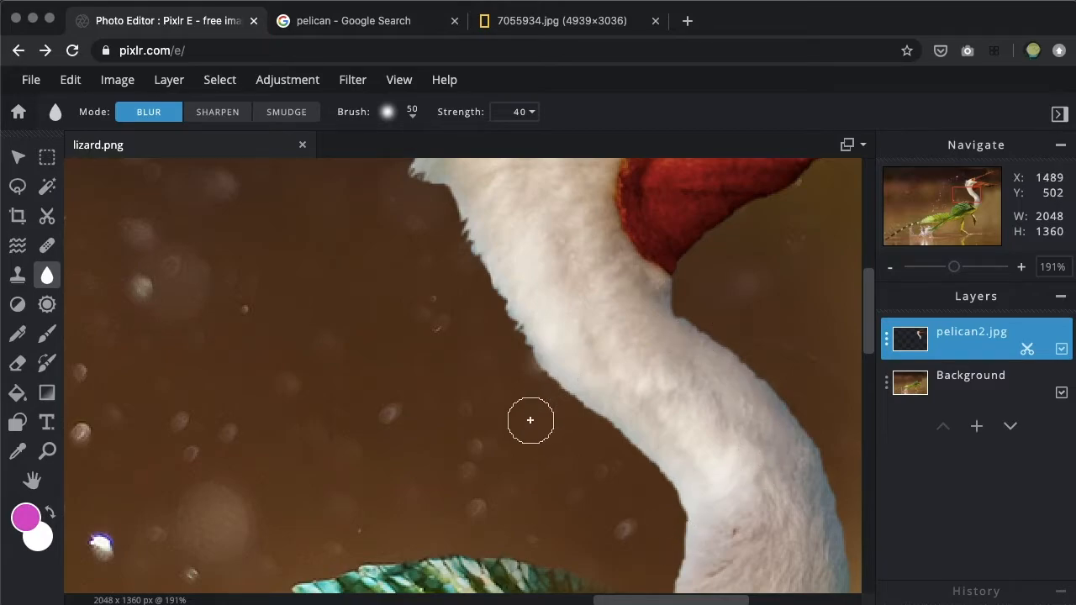
drag(511, 333, 497, 274)
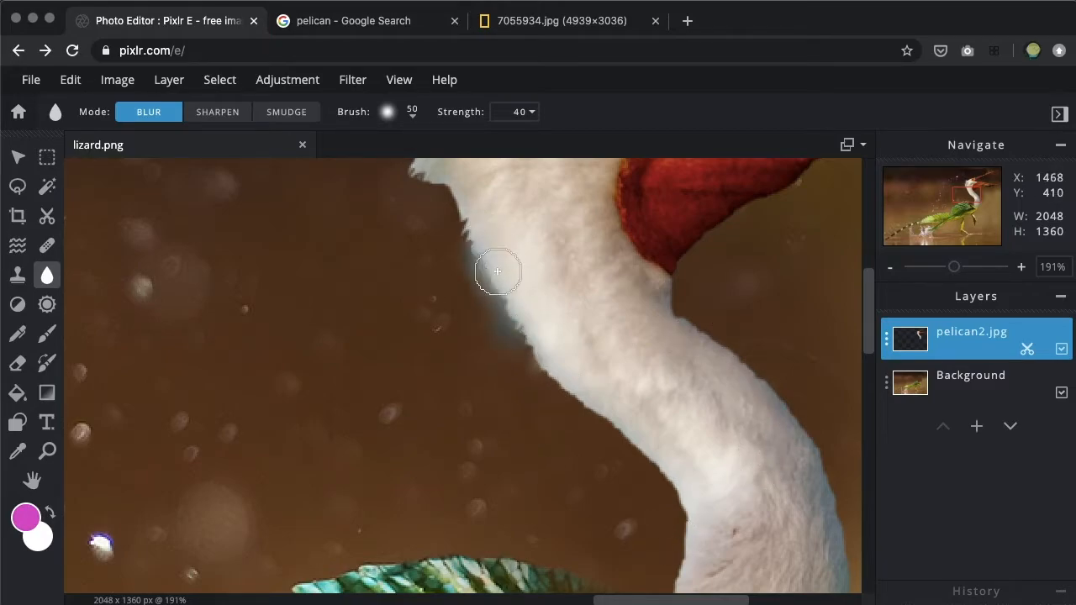
scroll(478, 299, up, 4)
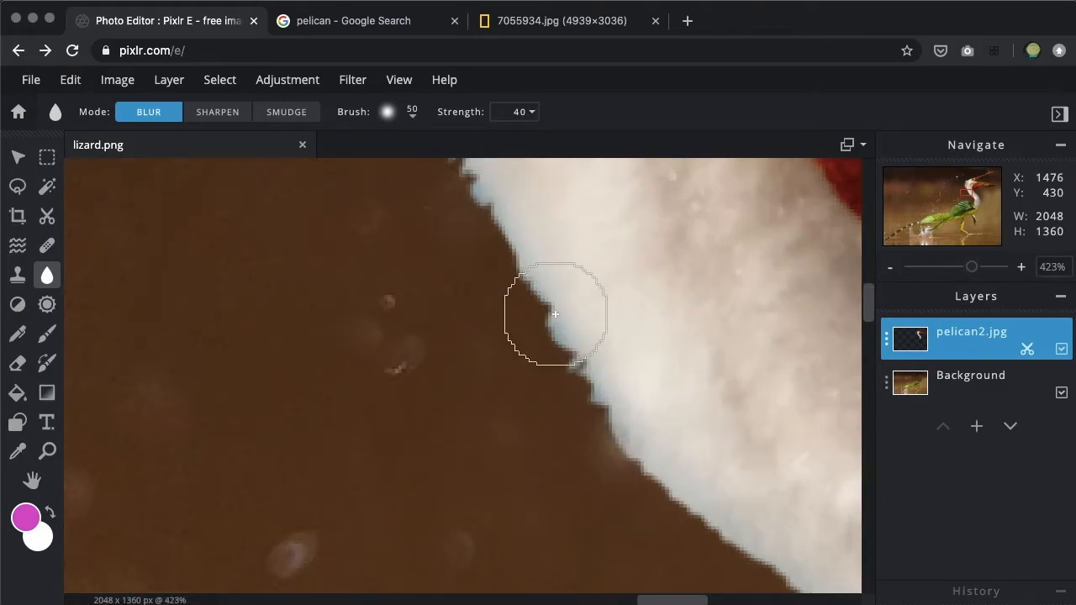
Step: Extract the pelican layer's mask as a new layer and hide the original pelican2.jpg layer
scroll(552, 360, down, 8)
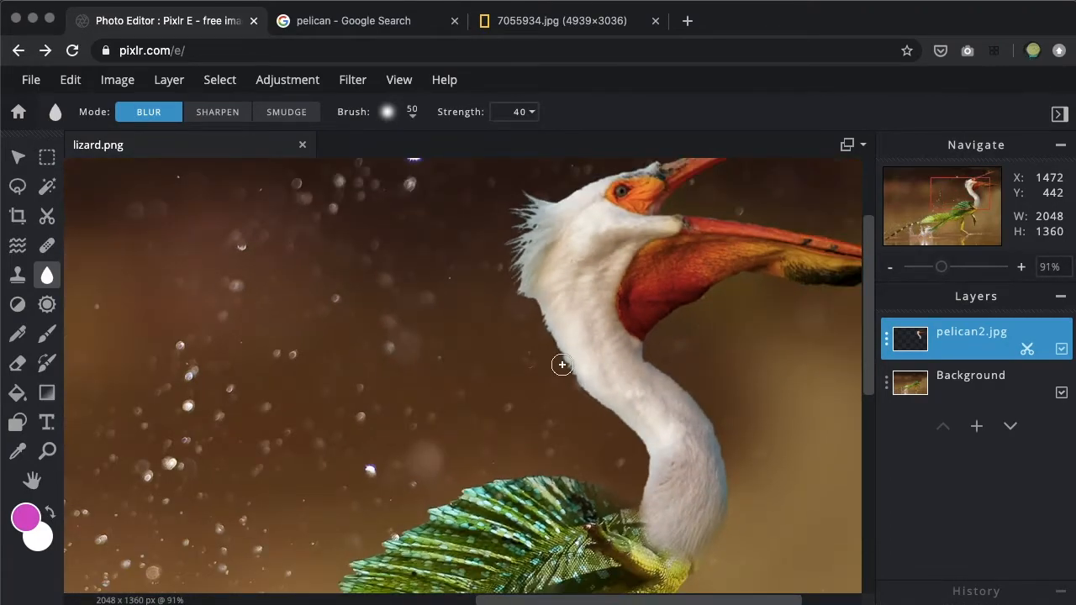
scroll(561, 364, down, 2)
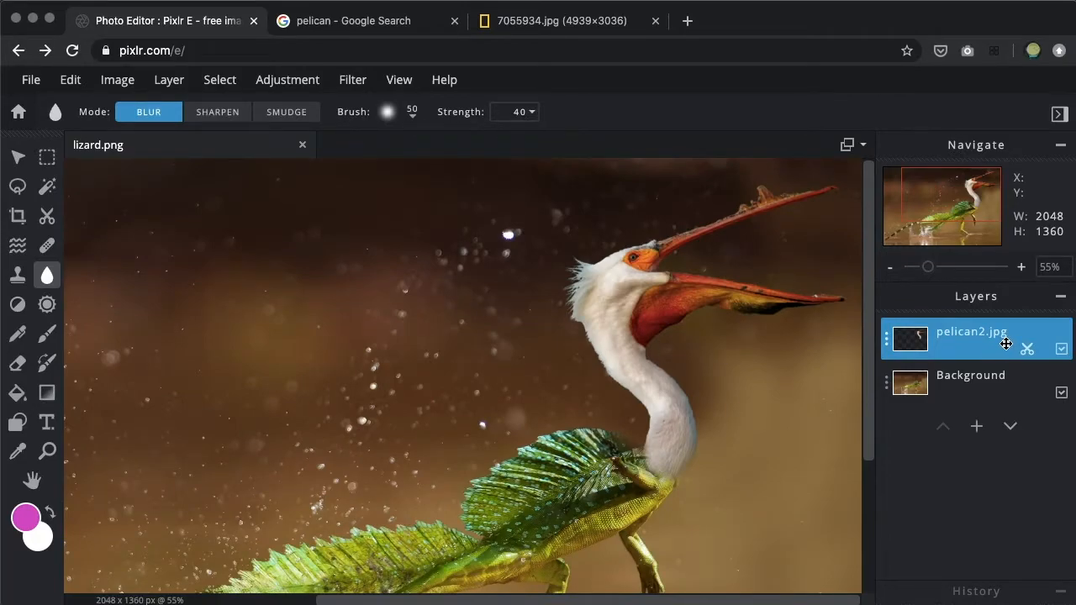
click(47, 215)
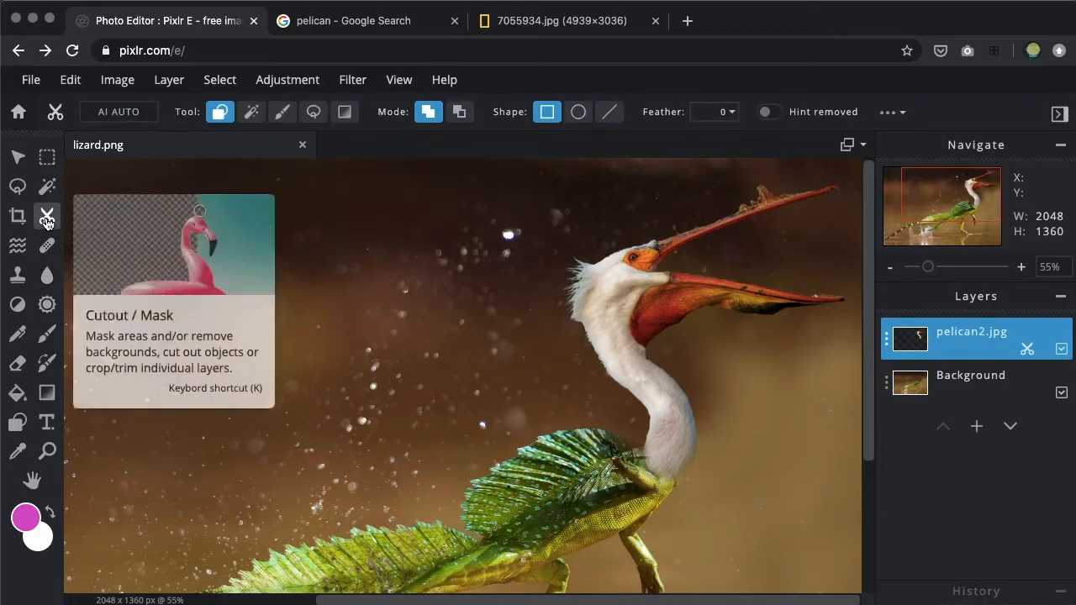
click(891, 113)
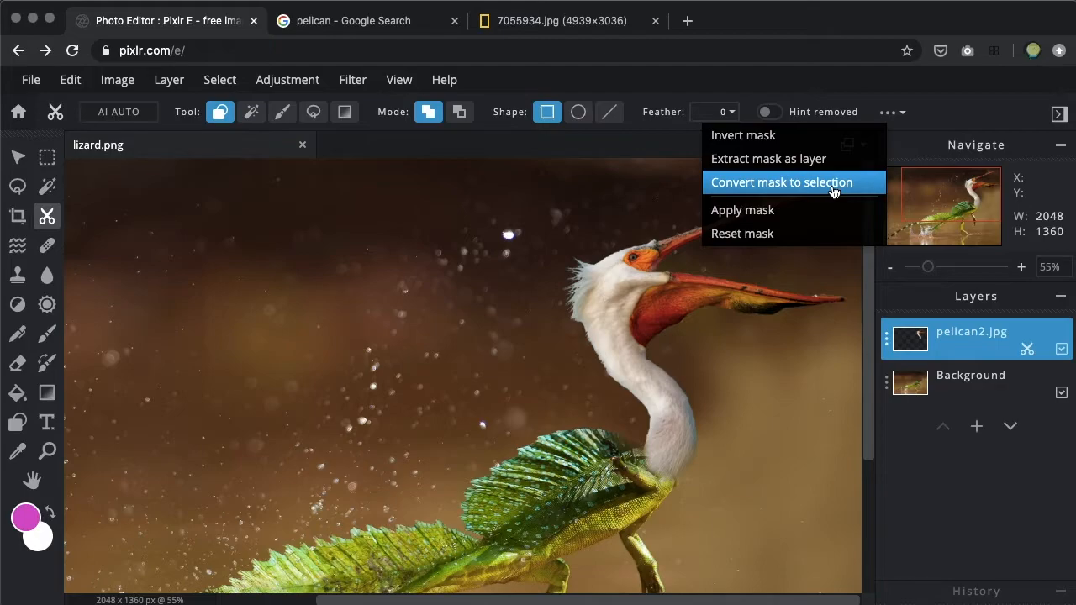
click(785, 160)
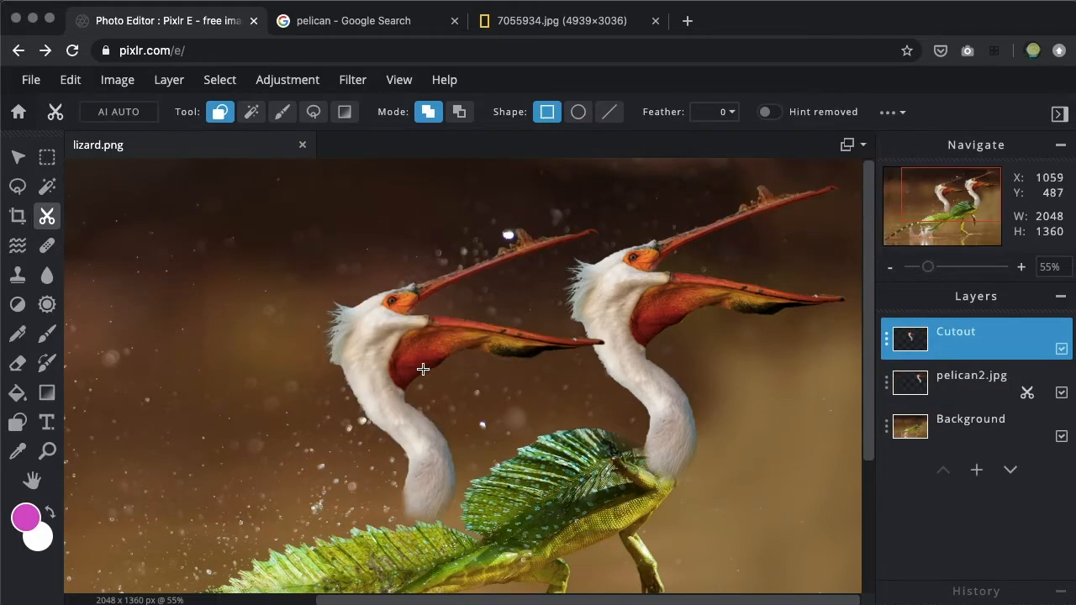
click(1061, 392)
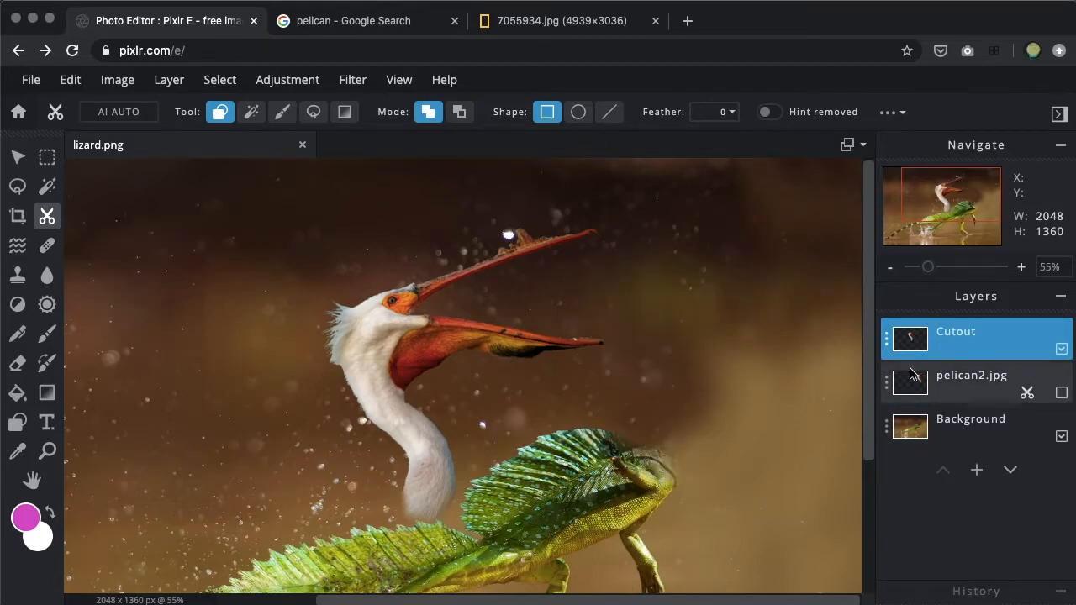
Step: Move the extracted pelican cutout onto the lizard's shoulders at left 1395, top 59
click(17, 157)
drag(436, 434, 667, 409)
scroll(667, 408, up, 5)
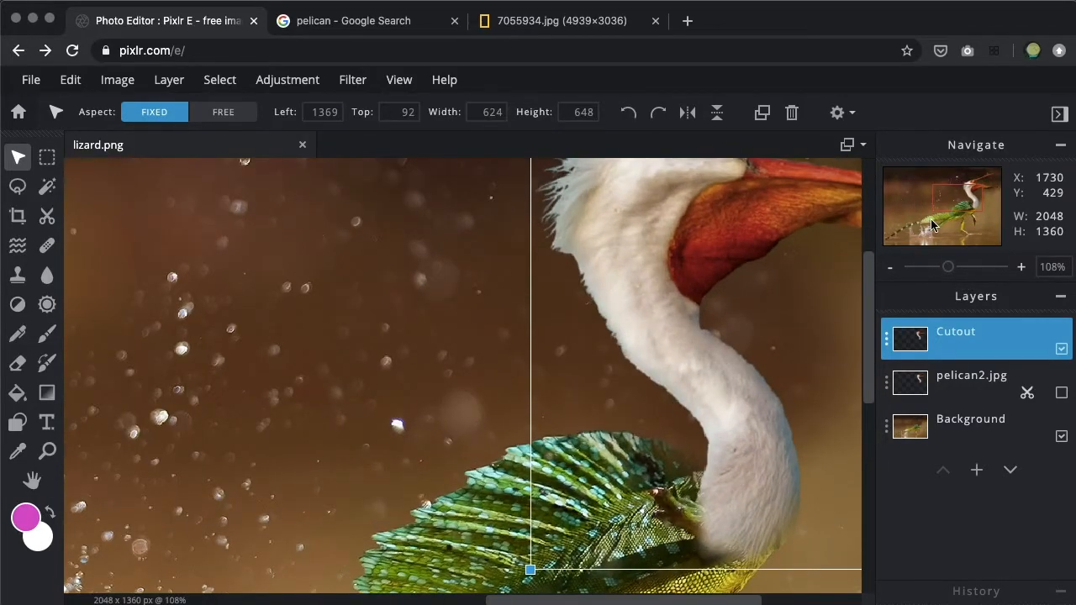
drag(725, 412, 746, 383)
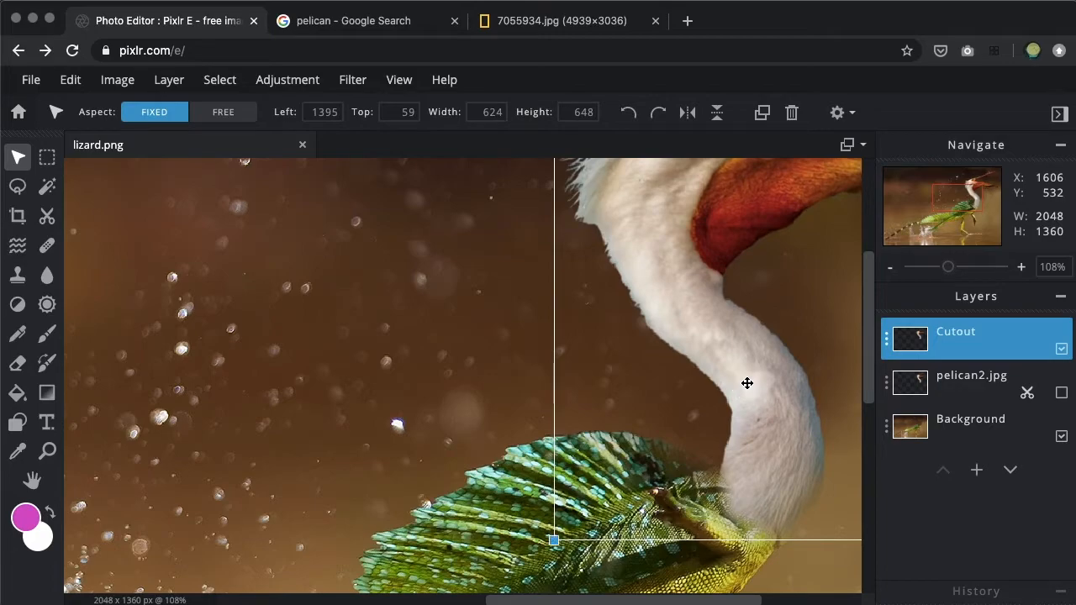
Step: Blur the edge of the cutout's neck into the background with a 50 px brush at strength 40
click(47, 275)
scroll(682, 374, up, 3)
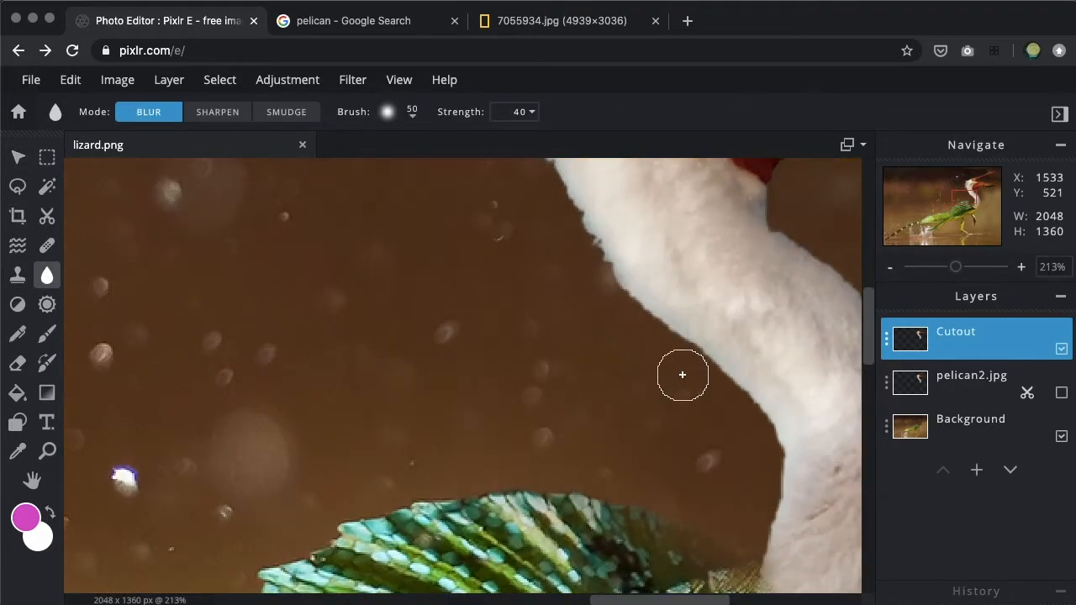
mouse_move(705, 370)
mouse_down()
mouse_move(759, 409)
mouse_move(787, 454)
mouse_move(779, 550)
mouse_move(764, 574)
mouse_up()
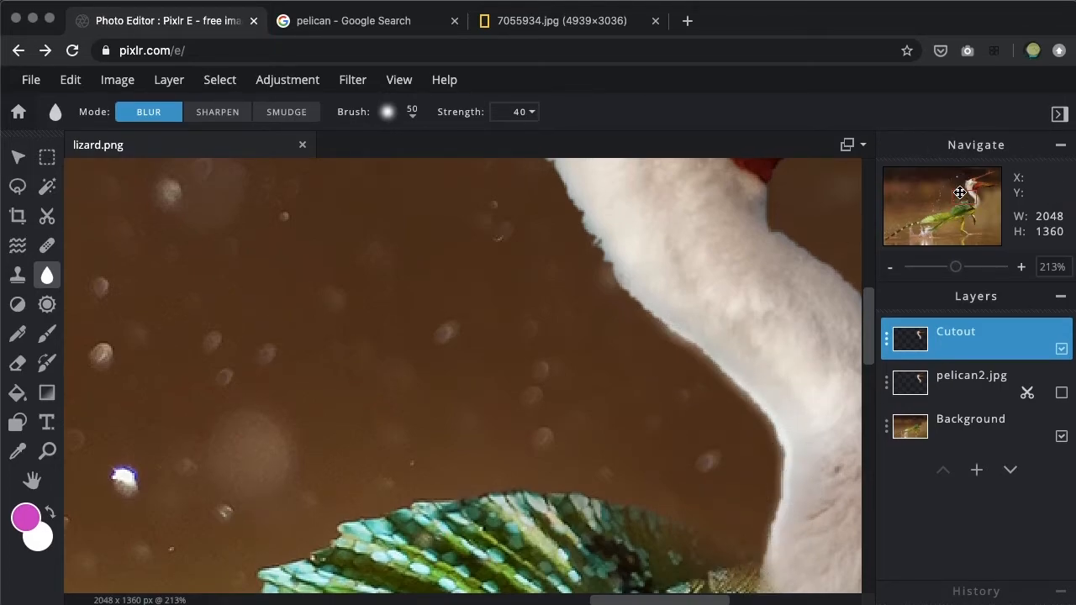
drag(972, 192, 969, 188)
mouse_move(526, 381)
mouse_down()
mouse_move(583, 491)
mouse_move(644, 560)
mouse_move(615, 534)
mouse_up()
drag(757, 460, 847, 529)
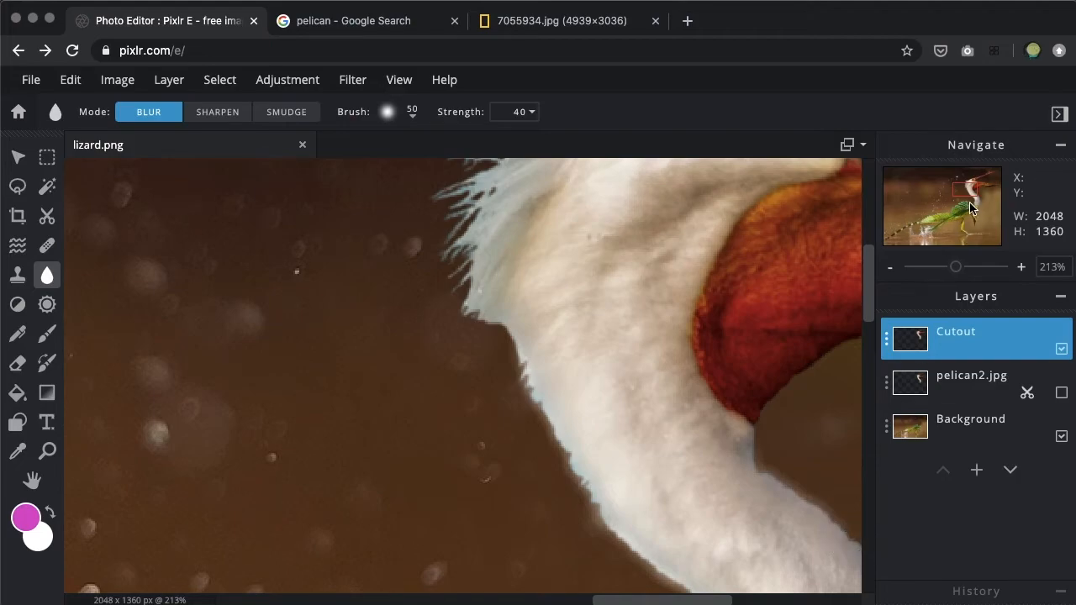
scroll(702, 296, down, 5)
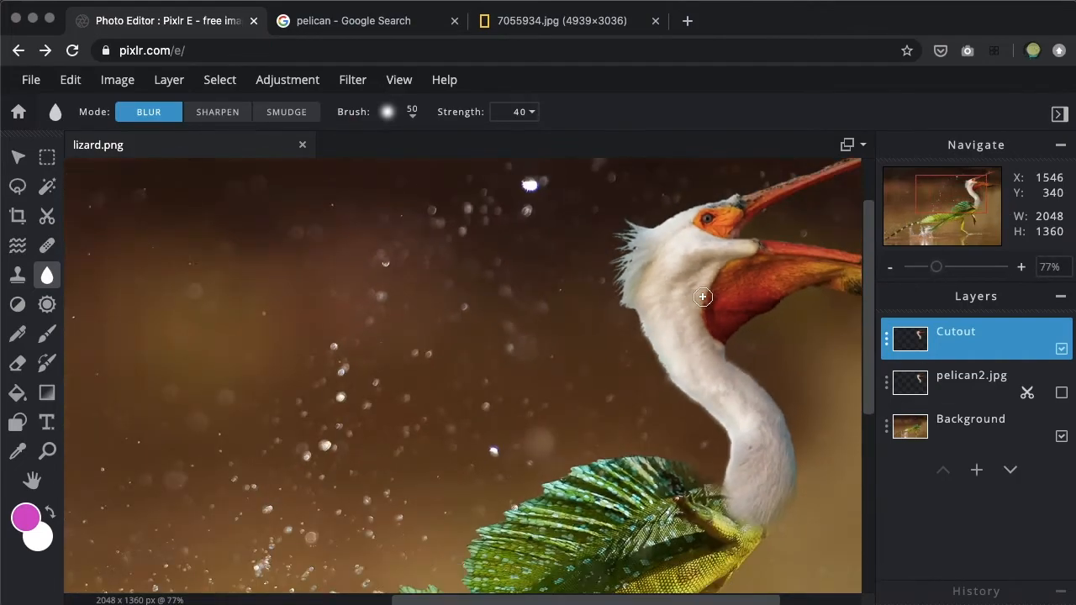
scroll(702, 296, down, 3)
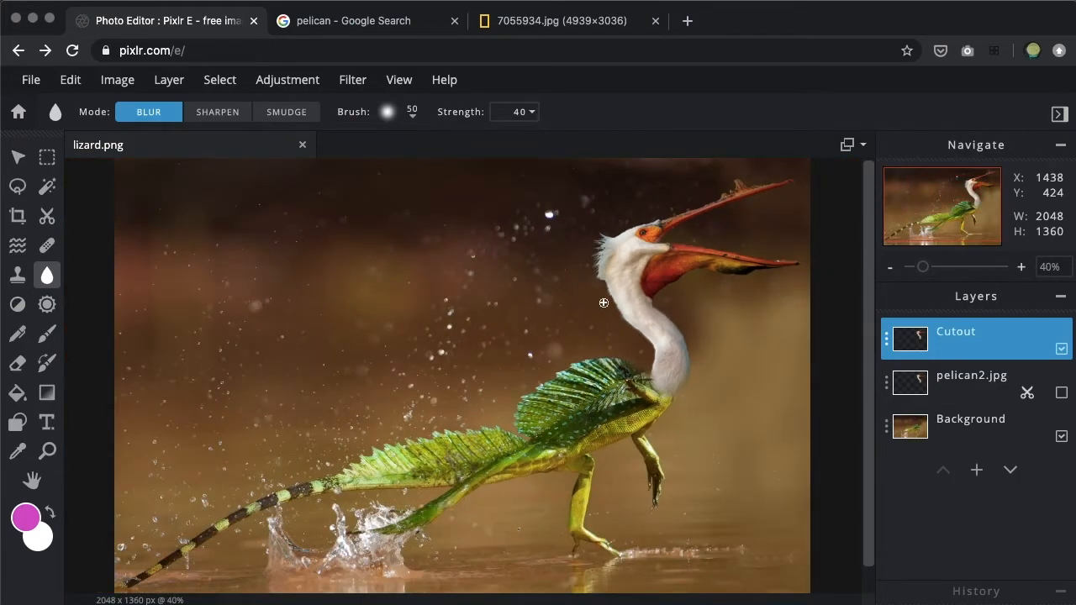
drag(672, 321, 684, 387)
scroll(664, 275, down, 3)
scroll(664, 275, up, 3)
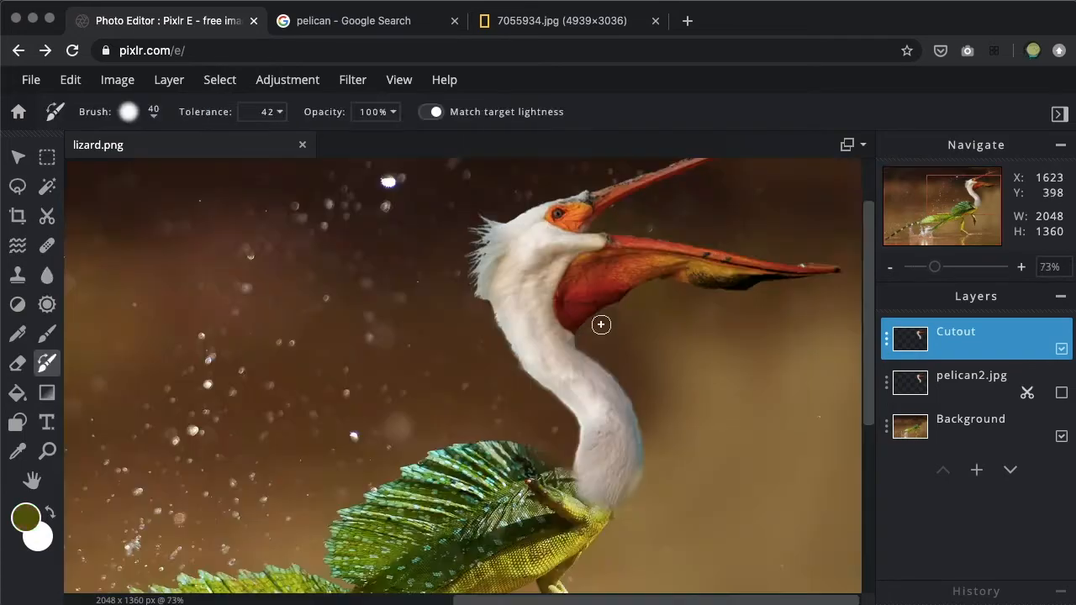
Step: Shift the pelican cutout's hue to 24 with the Hue & saturation adjustment and apply it
scroll(706, 284, up, 3)
scroll(706, 284, down, 3)
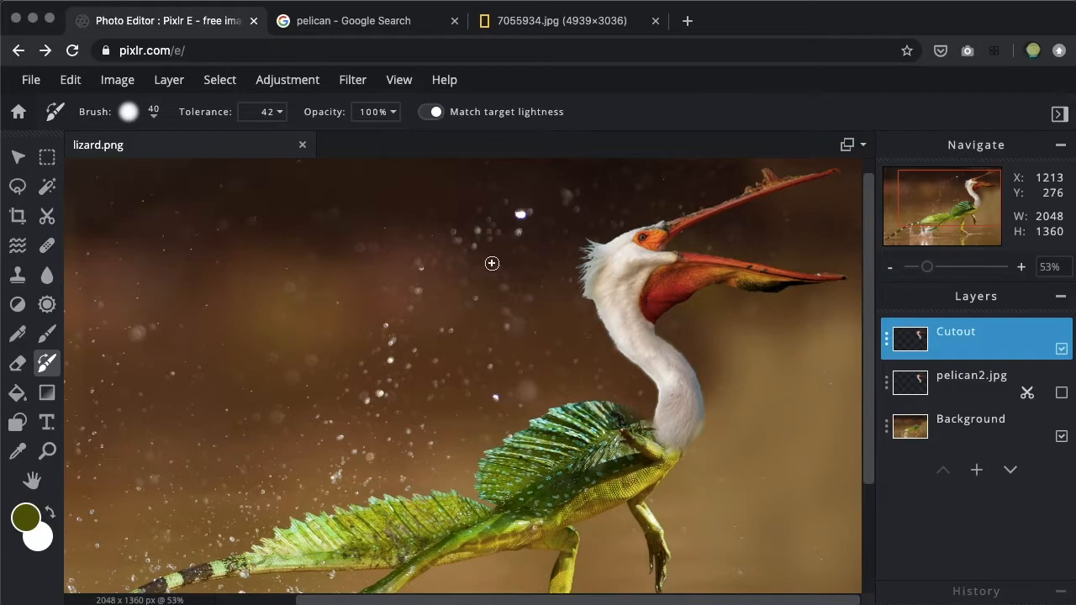
click(287, 79)
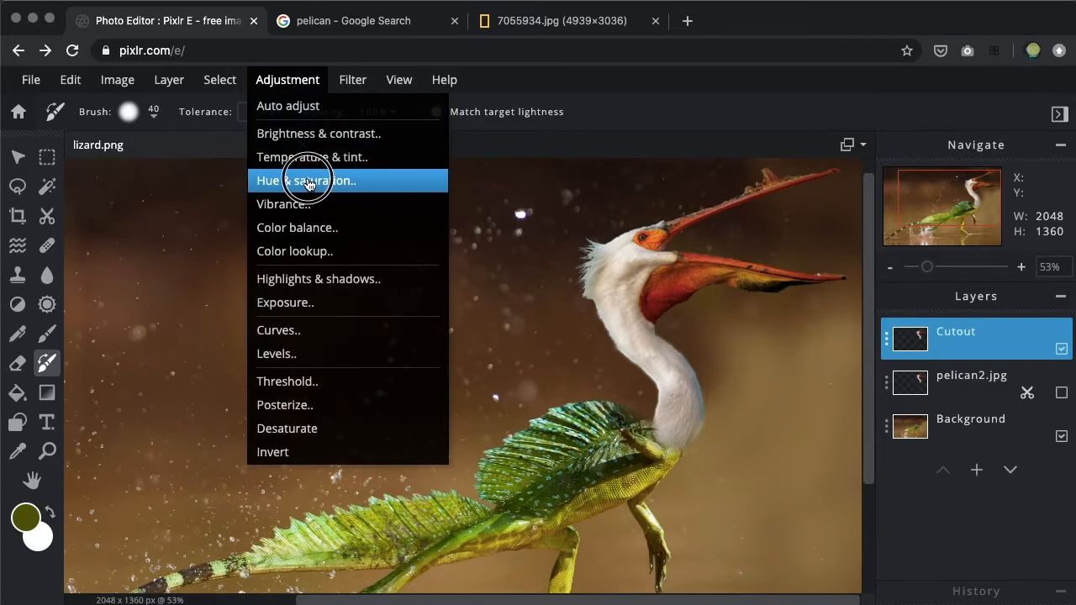
click(300, 182)
drag(627, 288, 196, 209)
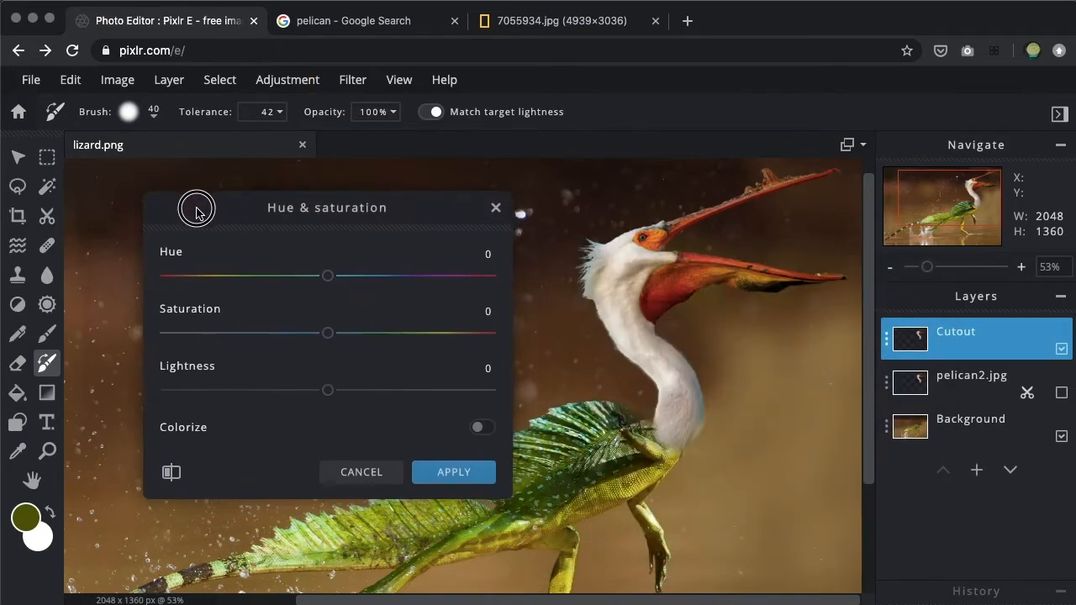
drag(331, 288, 351, 282)
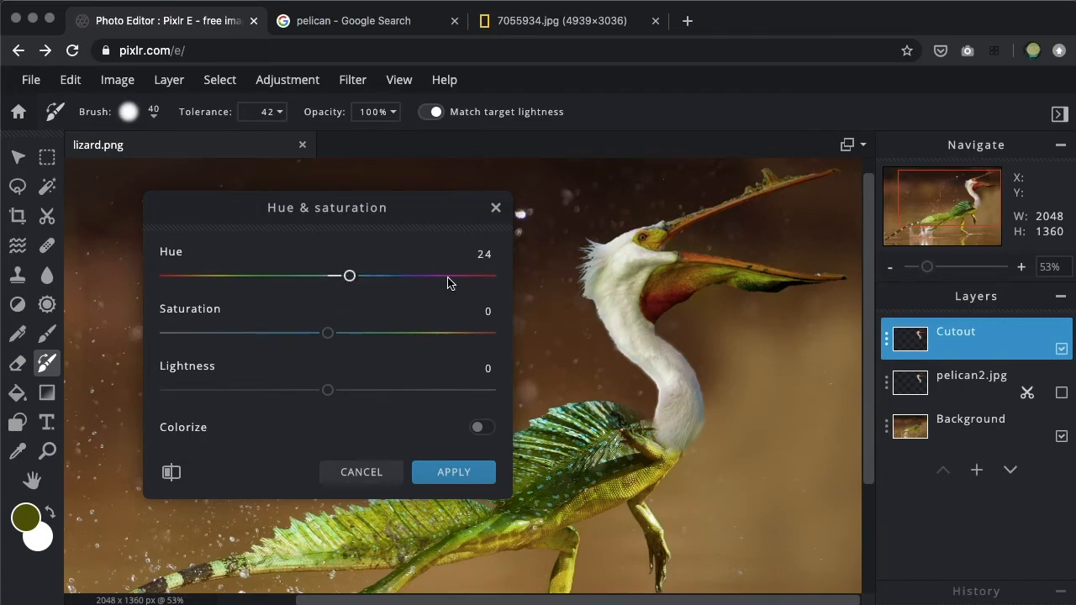
click(471, 474)
scroll(728, 405, up, 5)
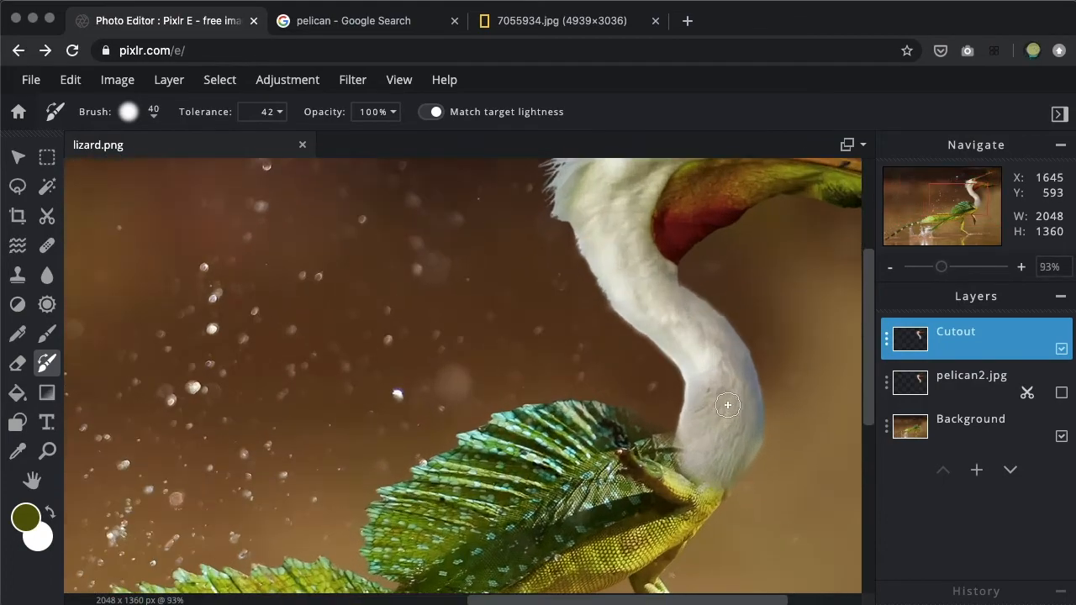
scroll(728, 405, down, 10)
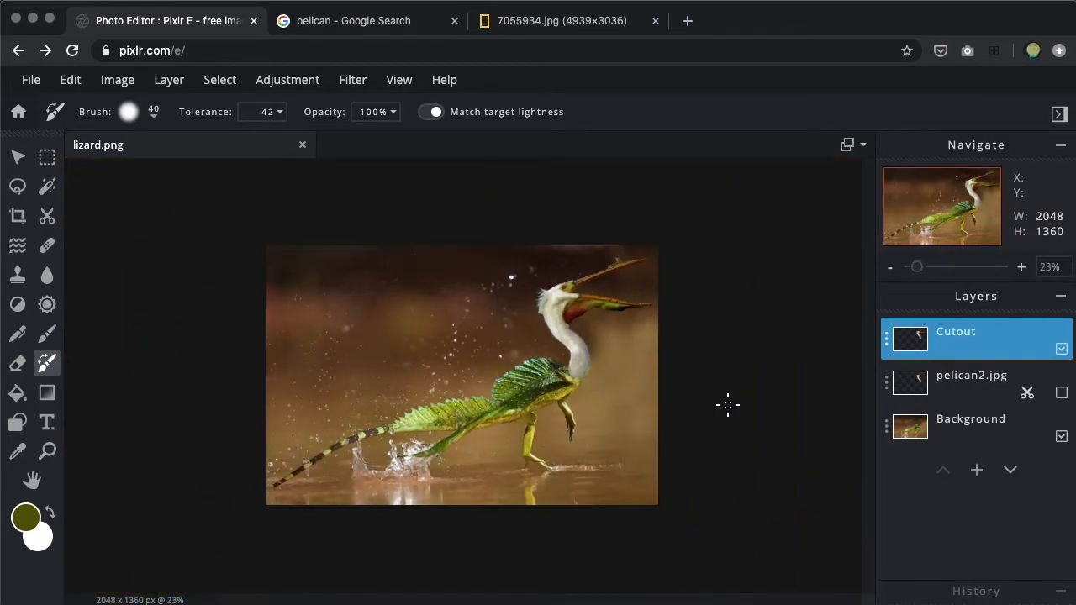